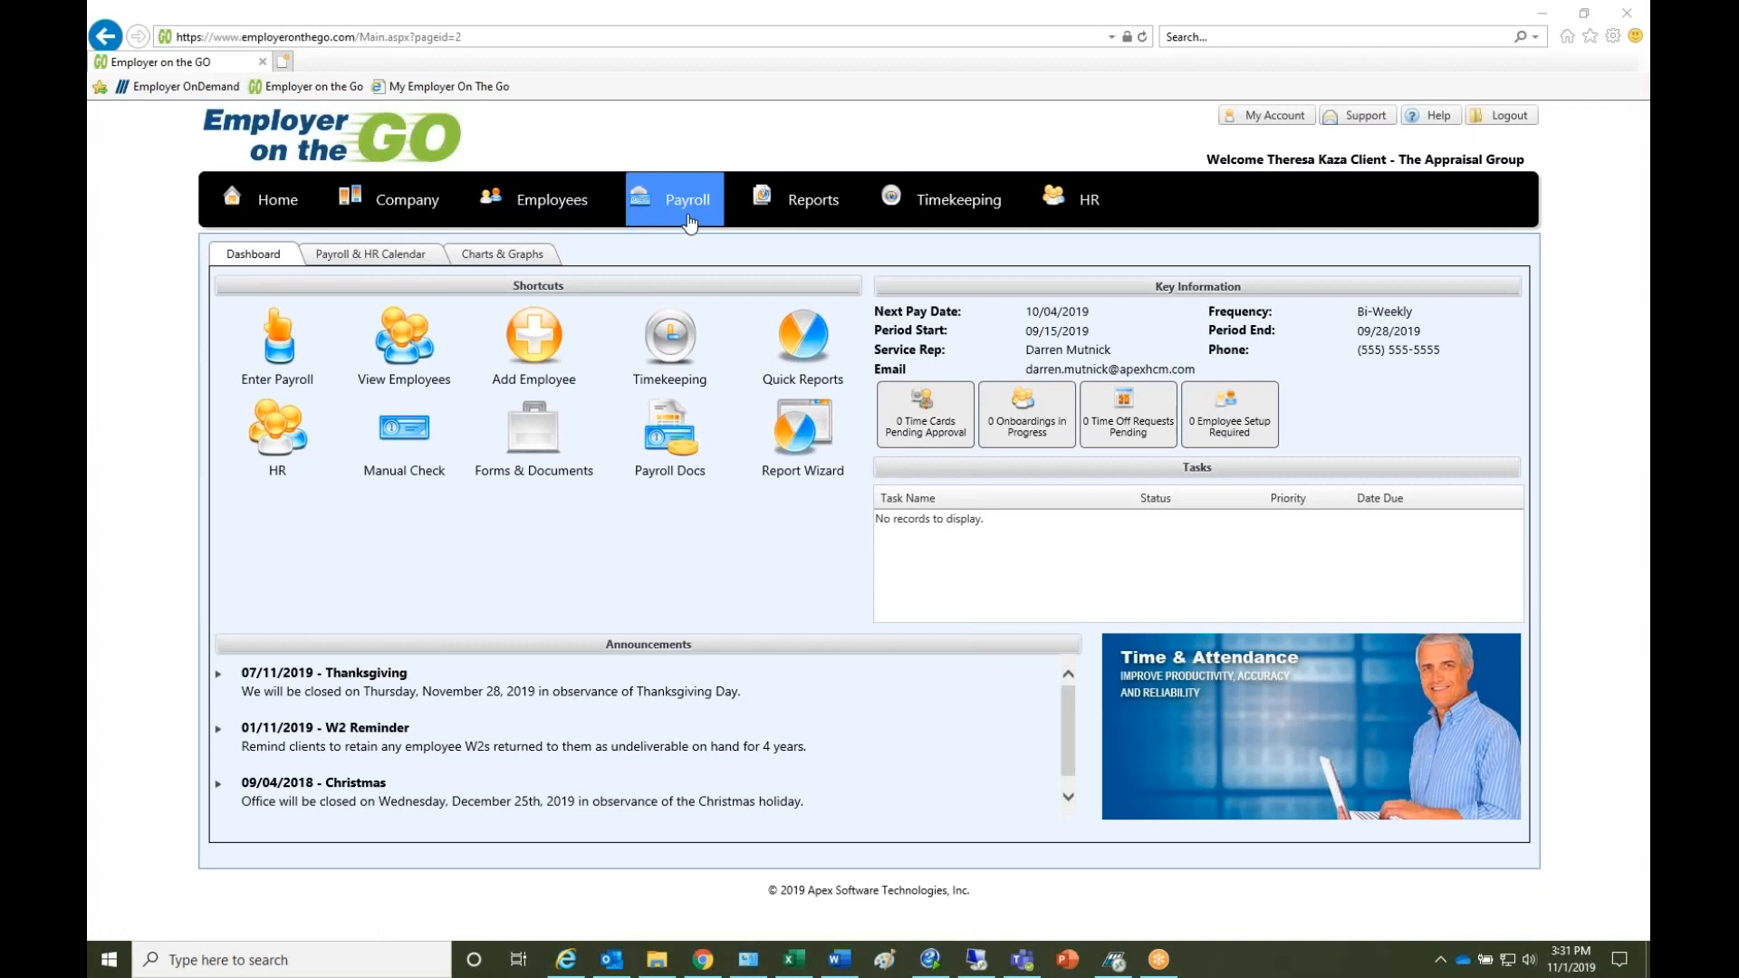
# - Open the manual check register from payroll and start a new manual check
pyautogui.moveTo(688, 222)
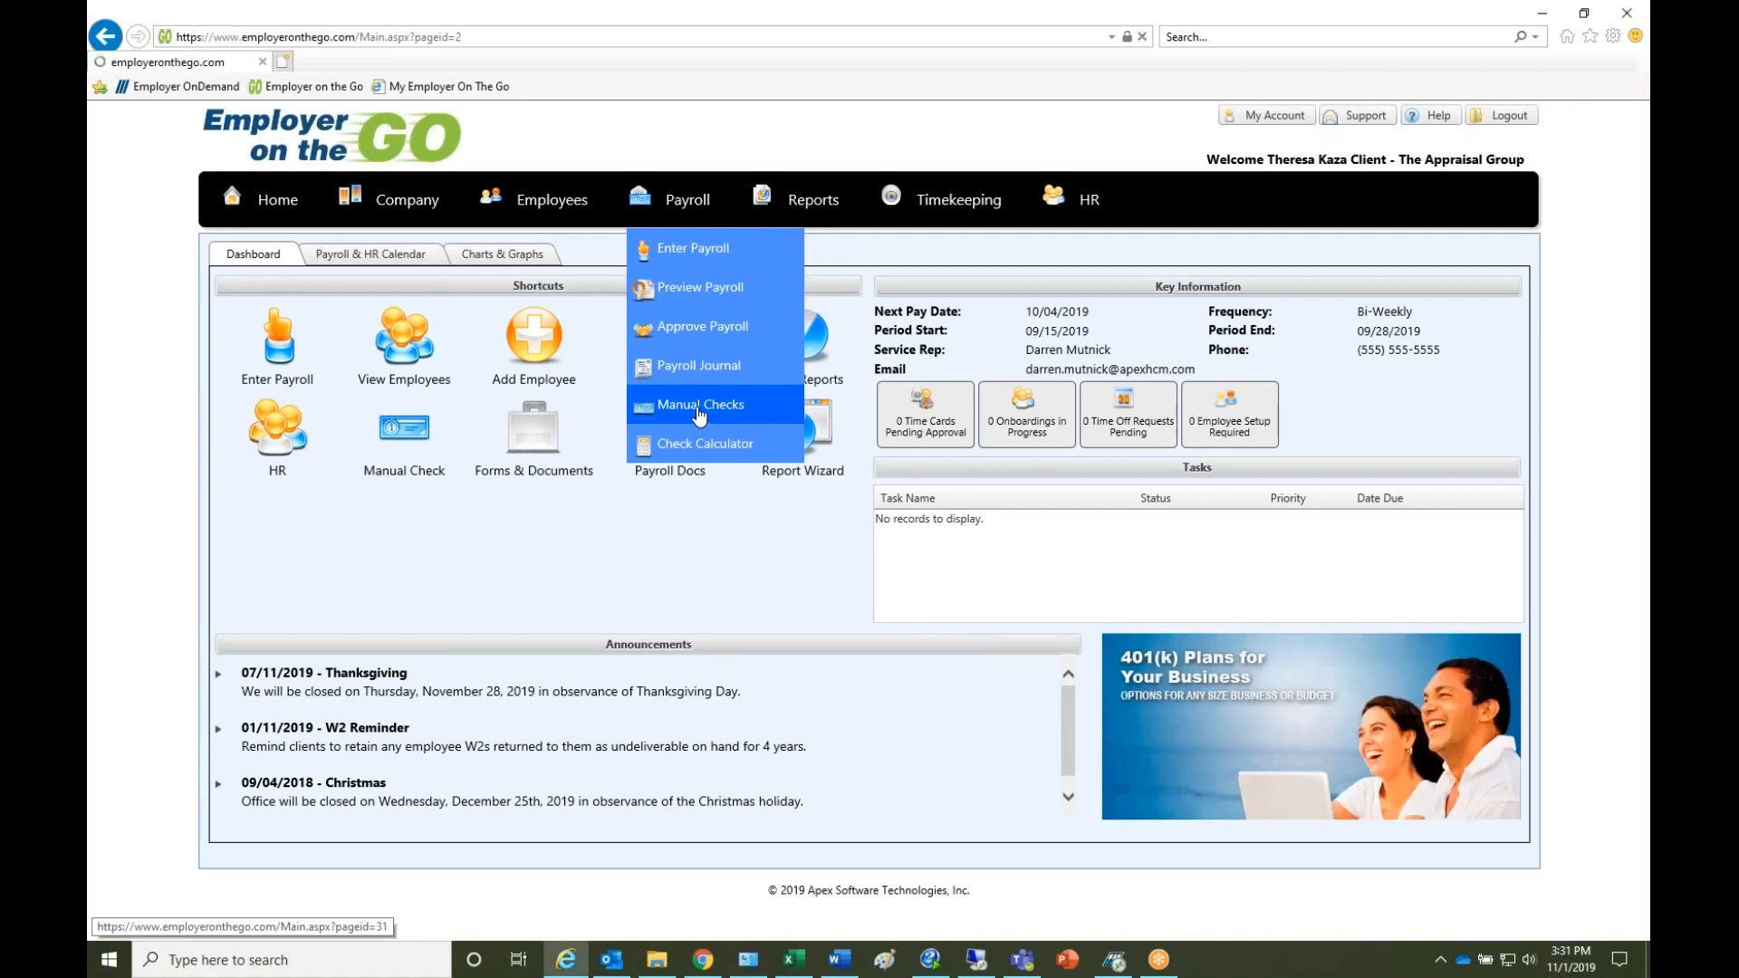
pyautogui.click(702, 415)
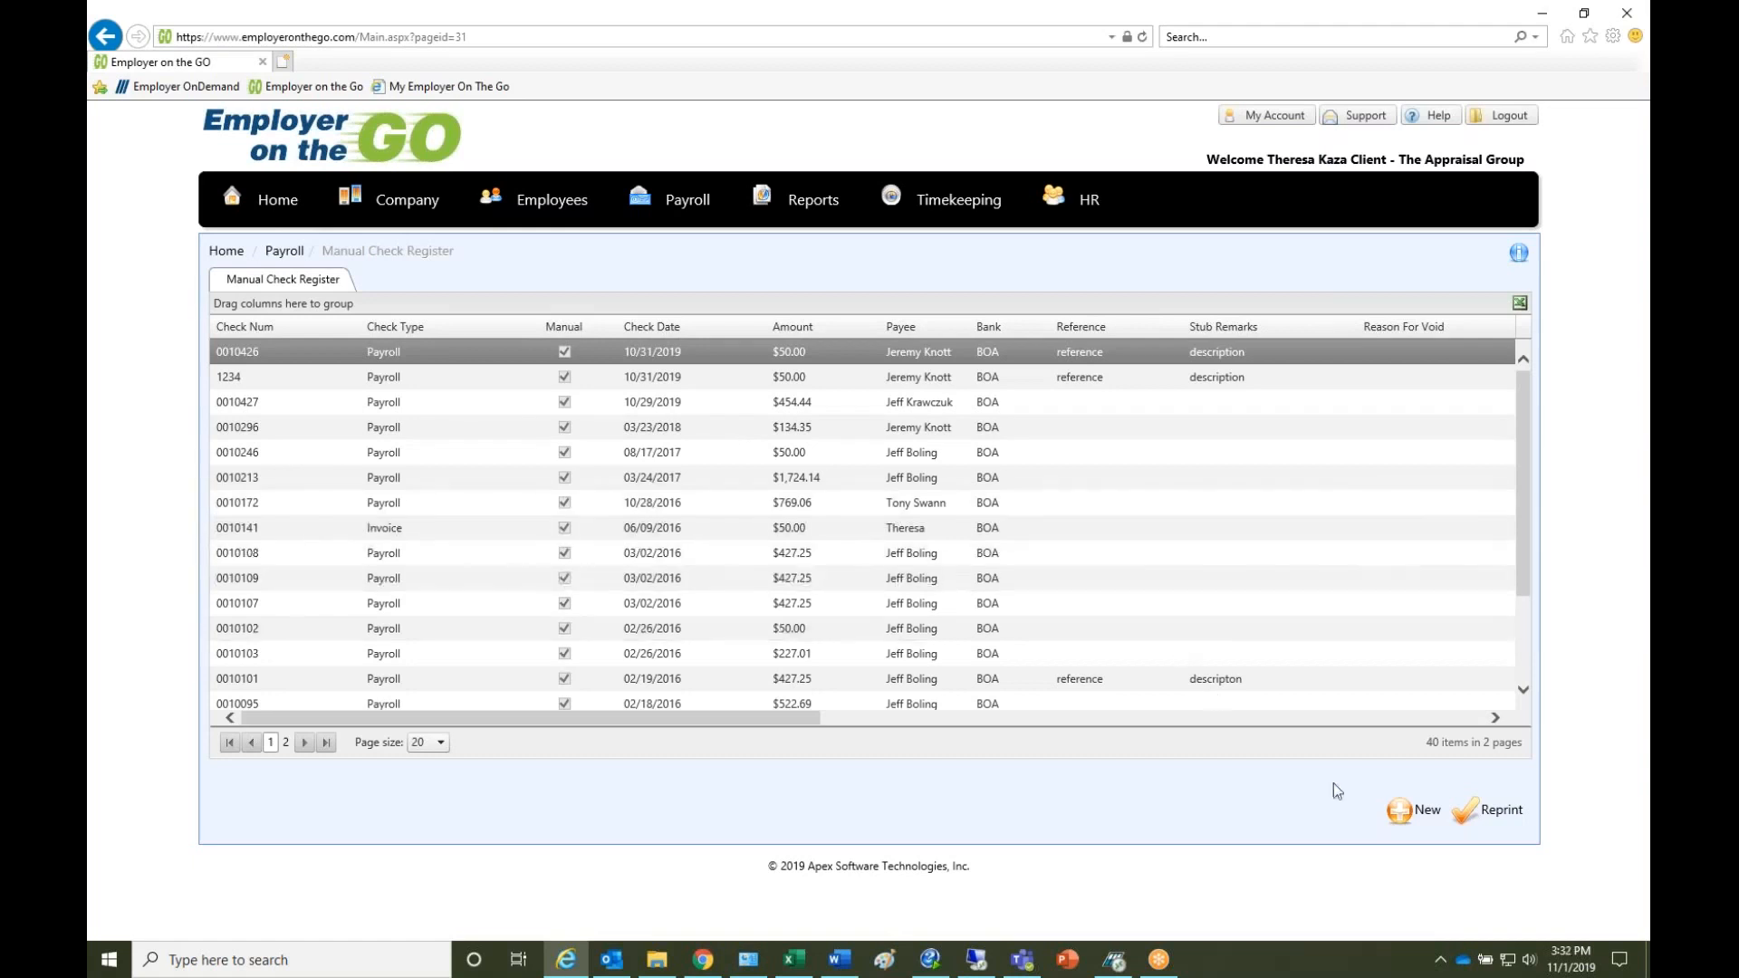
pyautogui.click(1427, 811)
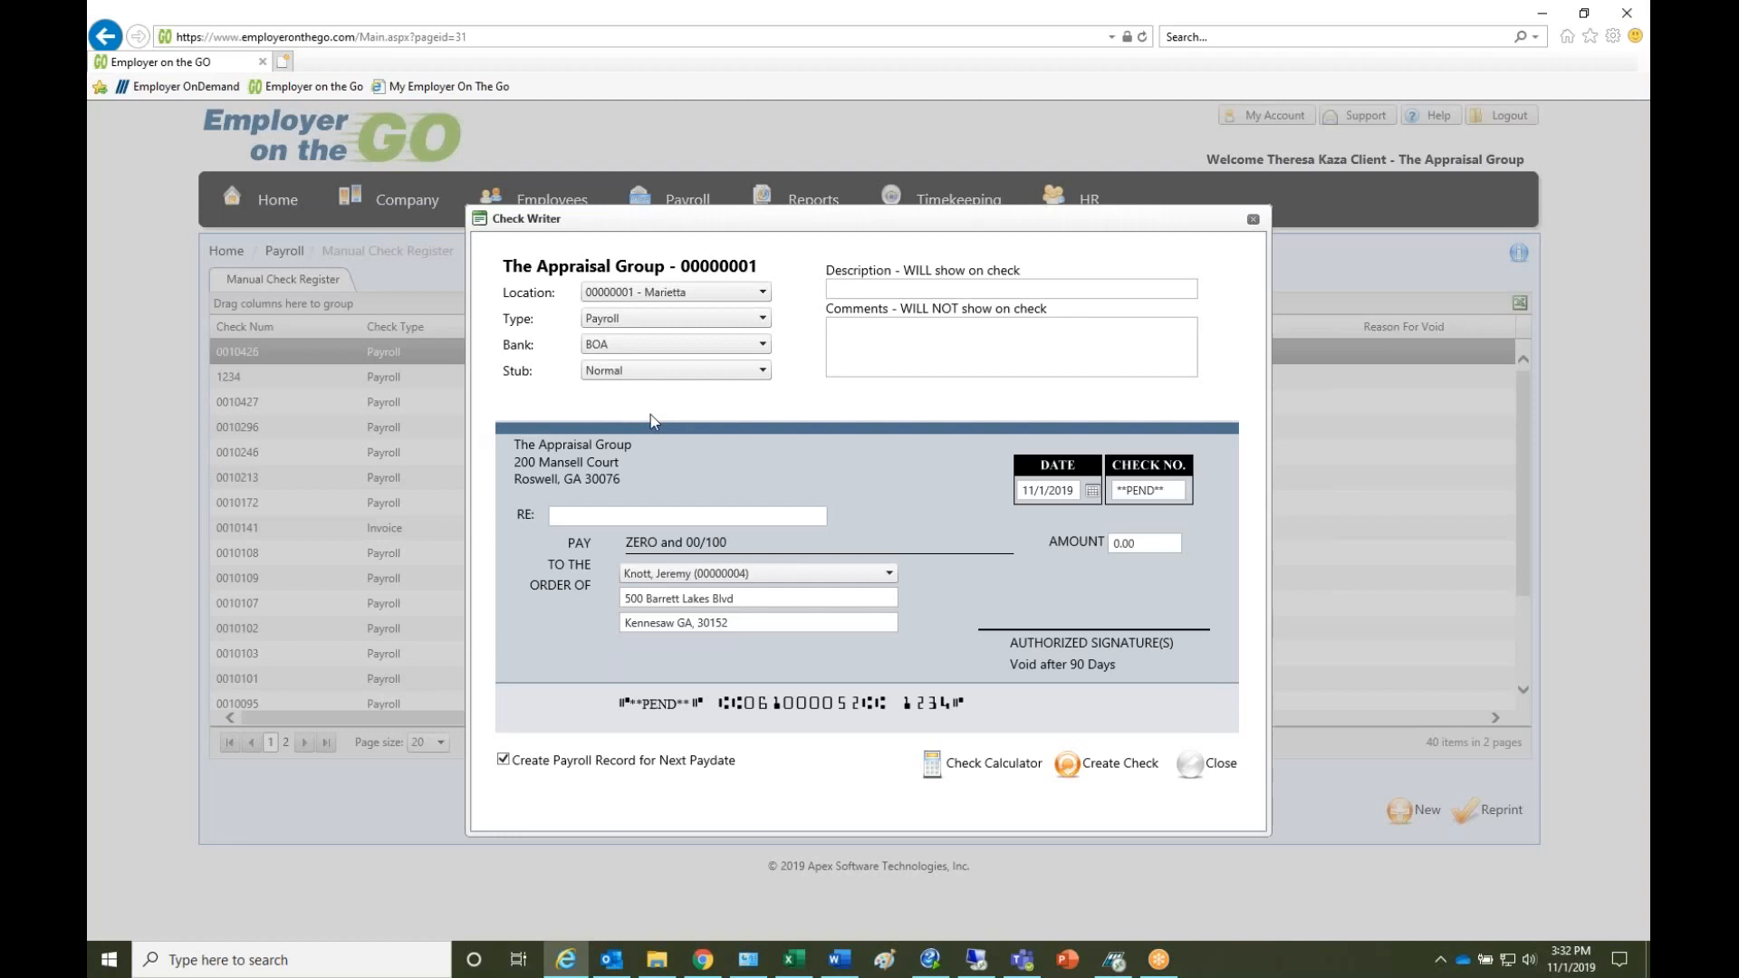
# - Examine the check writer's location, check type, bank and stub options, keeping type Payroll
pyautogui.click(763, 292)
pyautogui.click(764, 293)
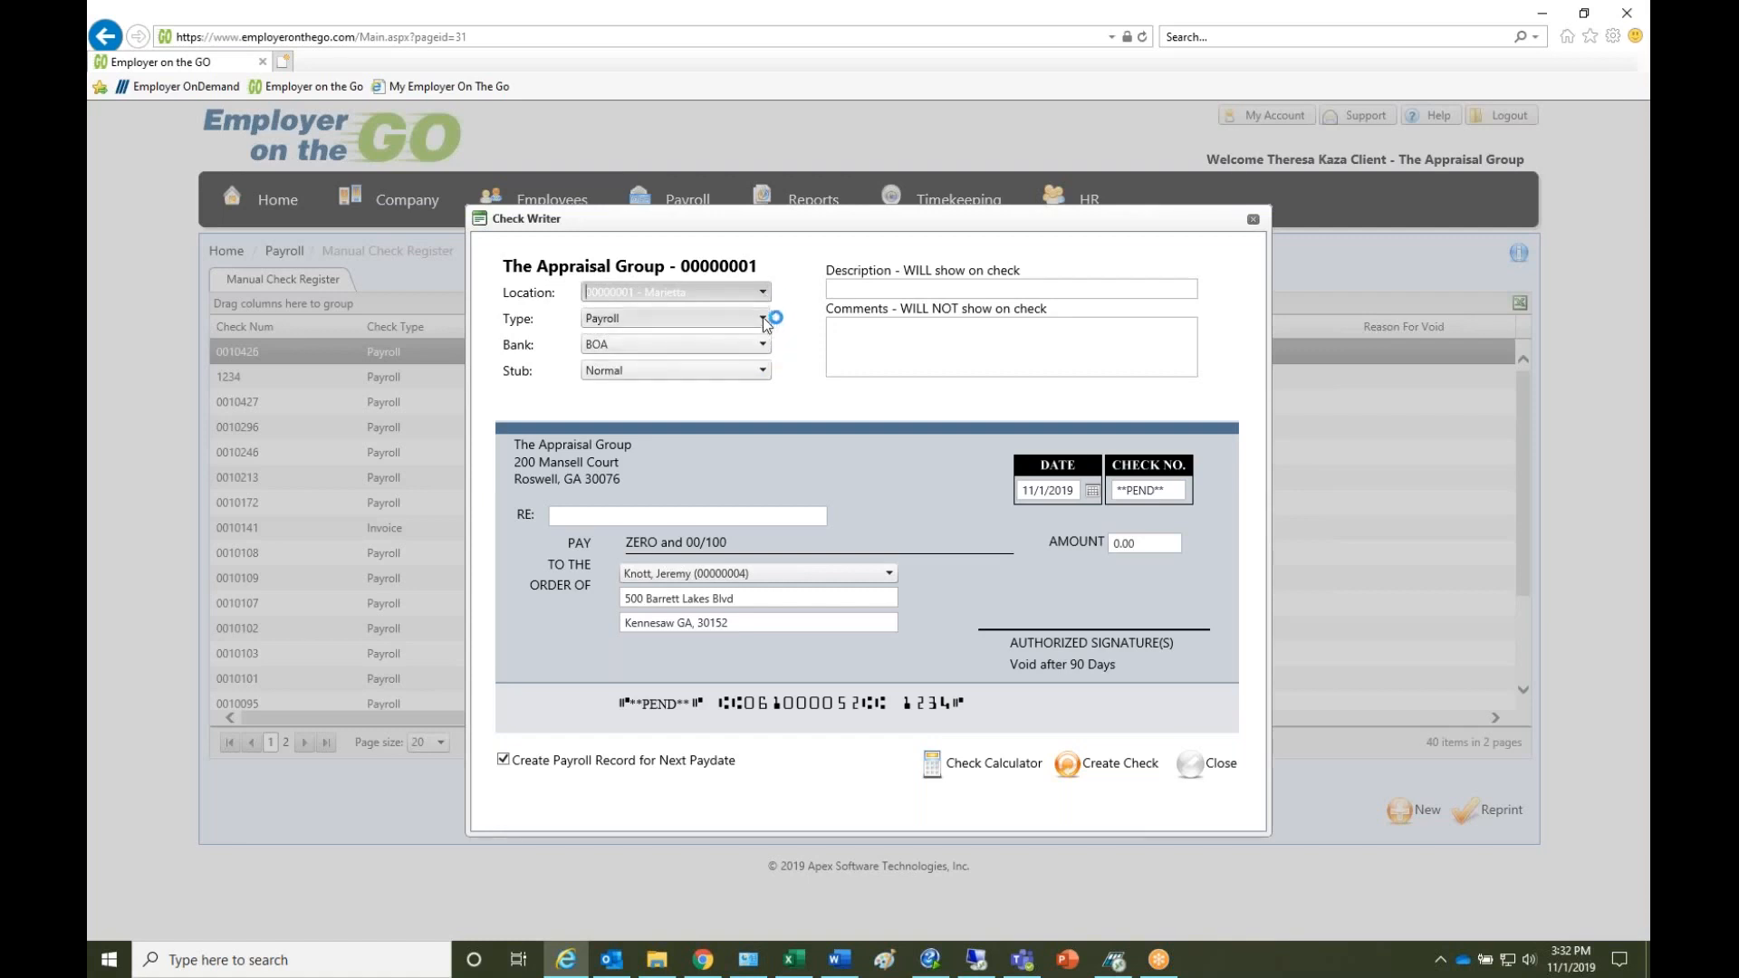
pyautogui.click(763, 318)
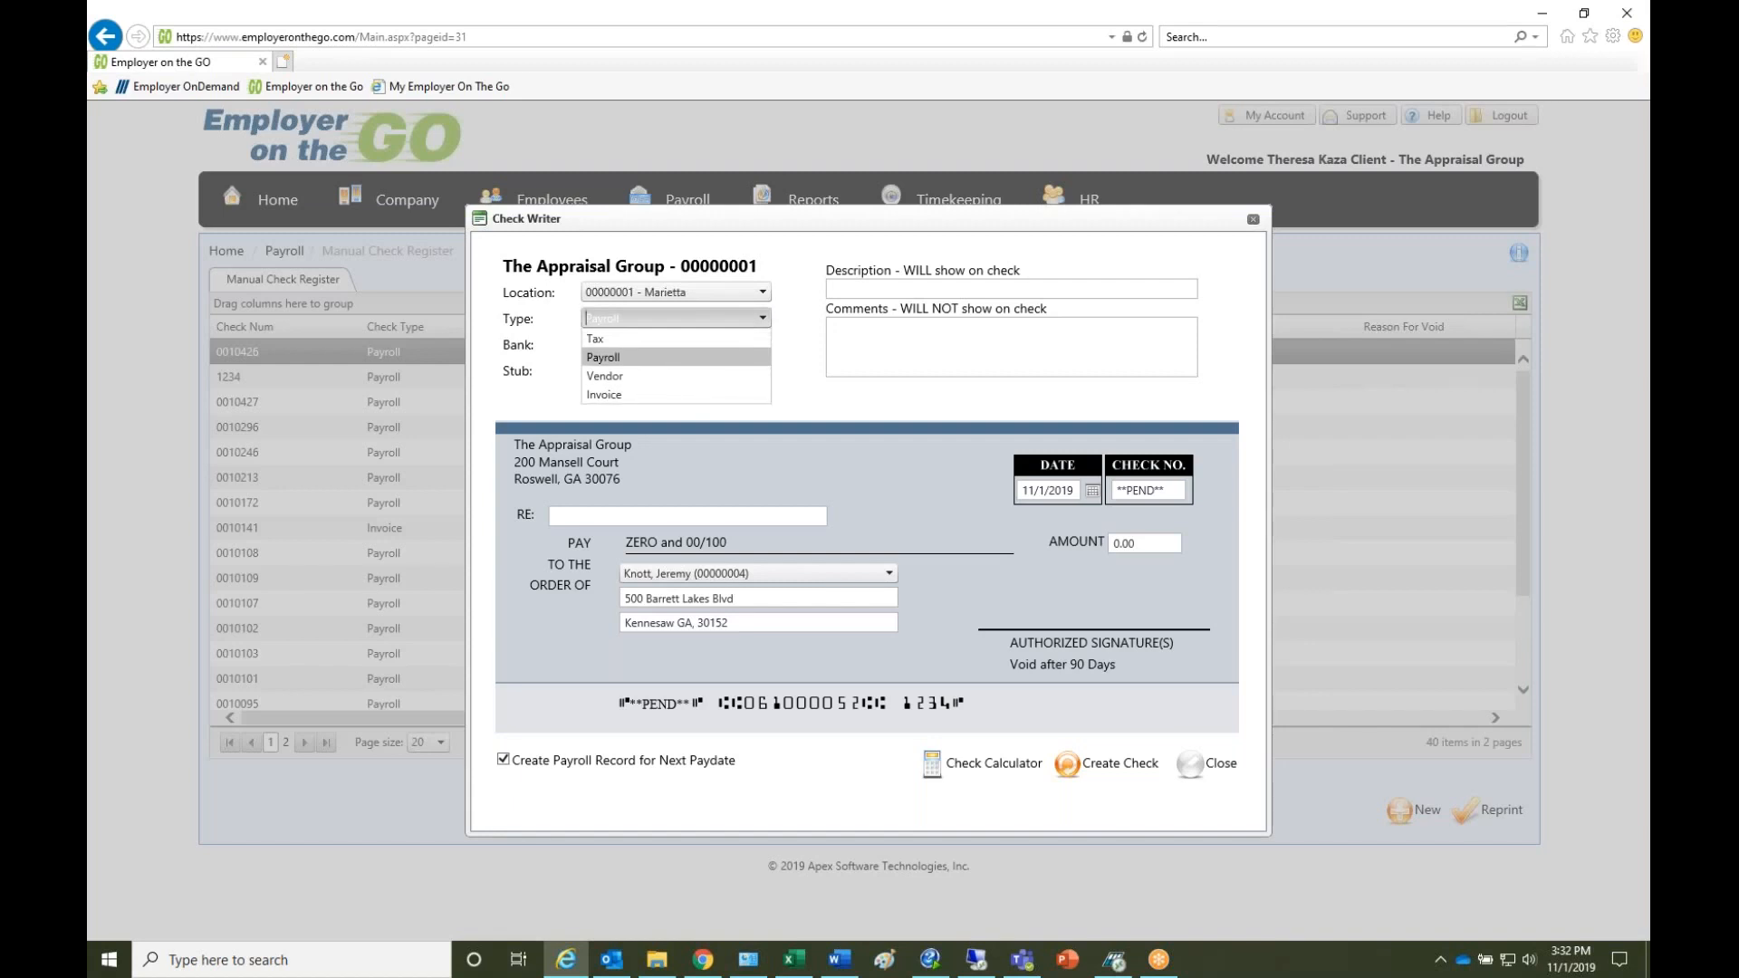
pyautogui.click(729, 356)
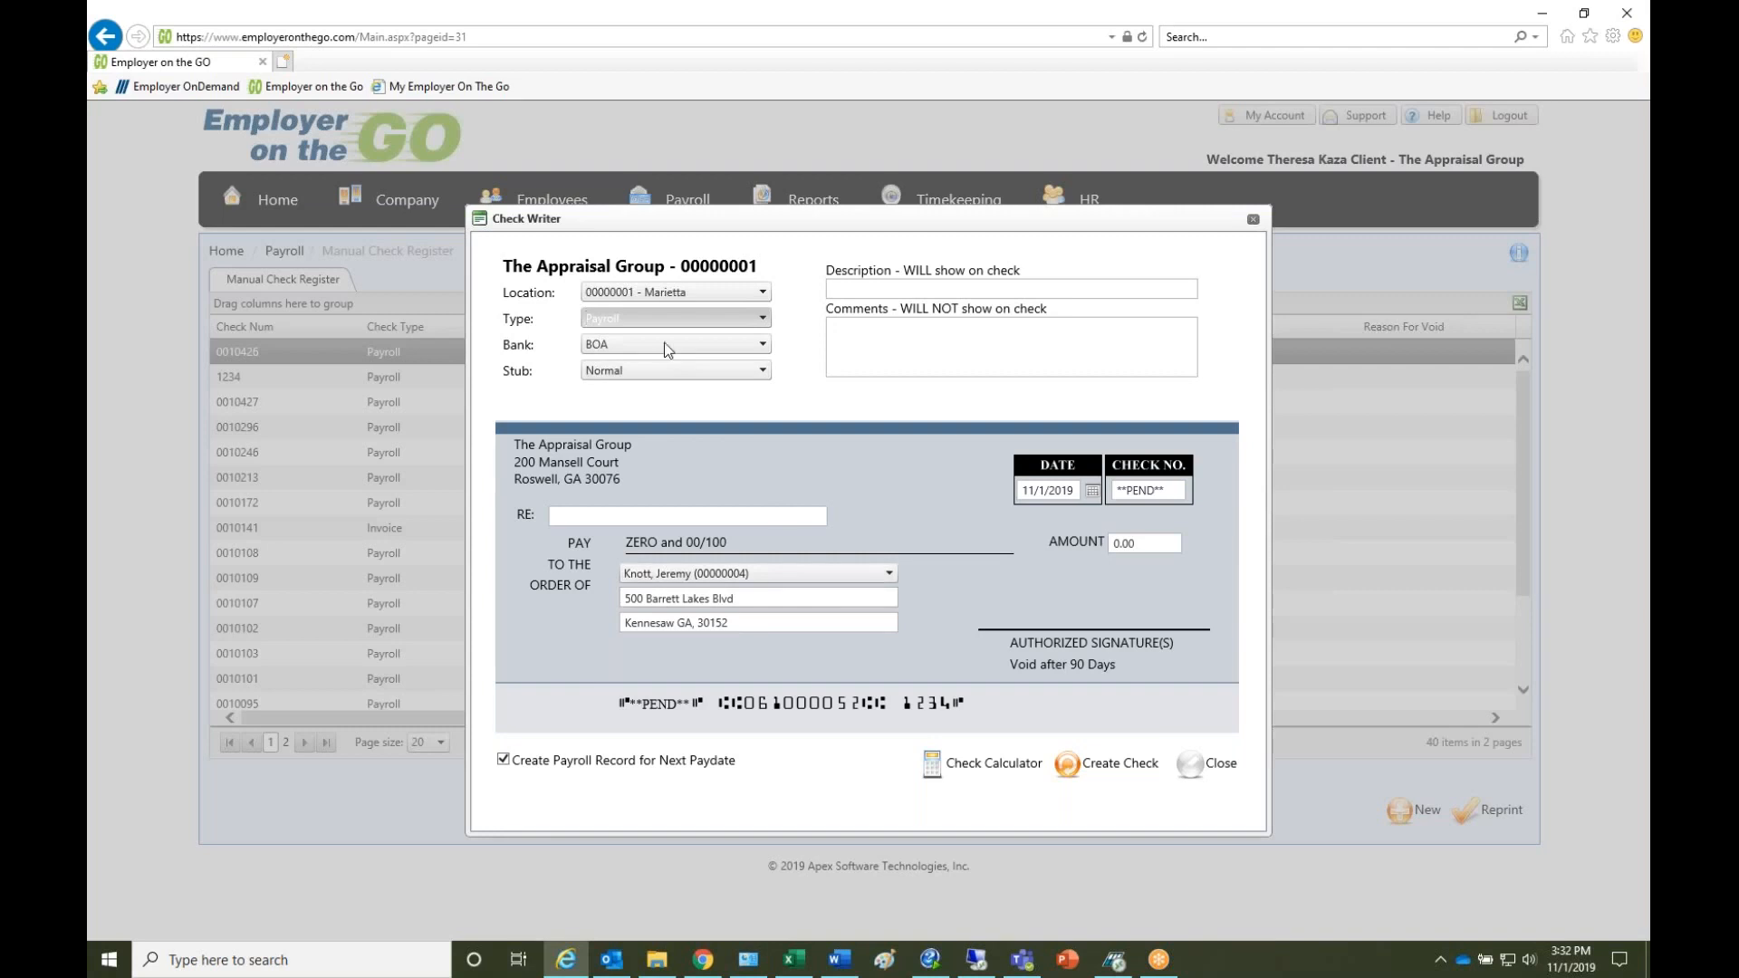
pyautogui.click(763, 344)
pyautogui.click(763, 344)
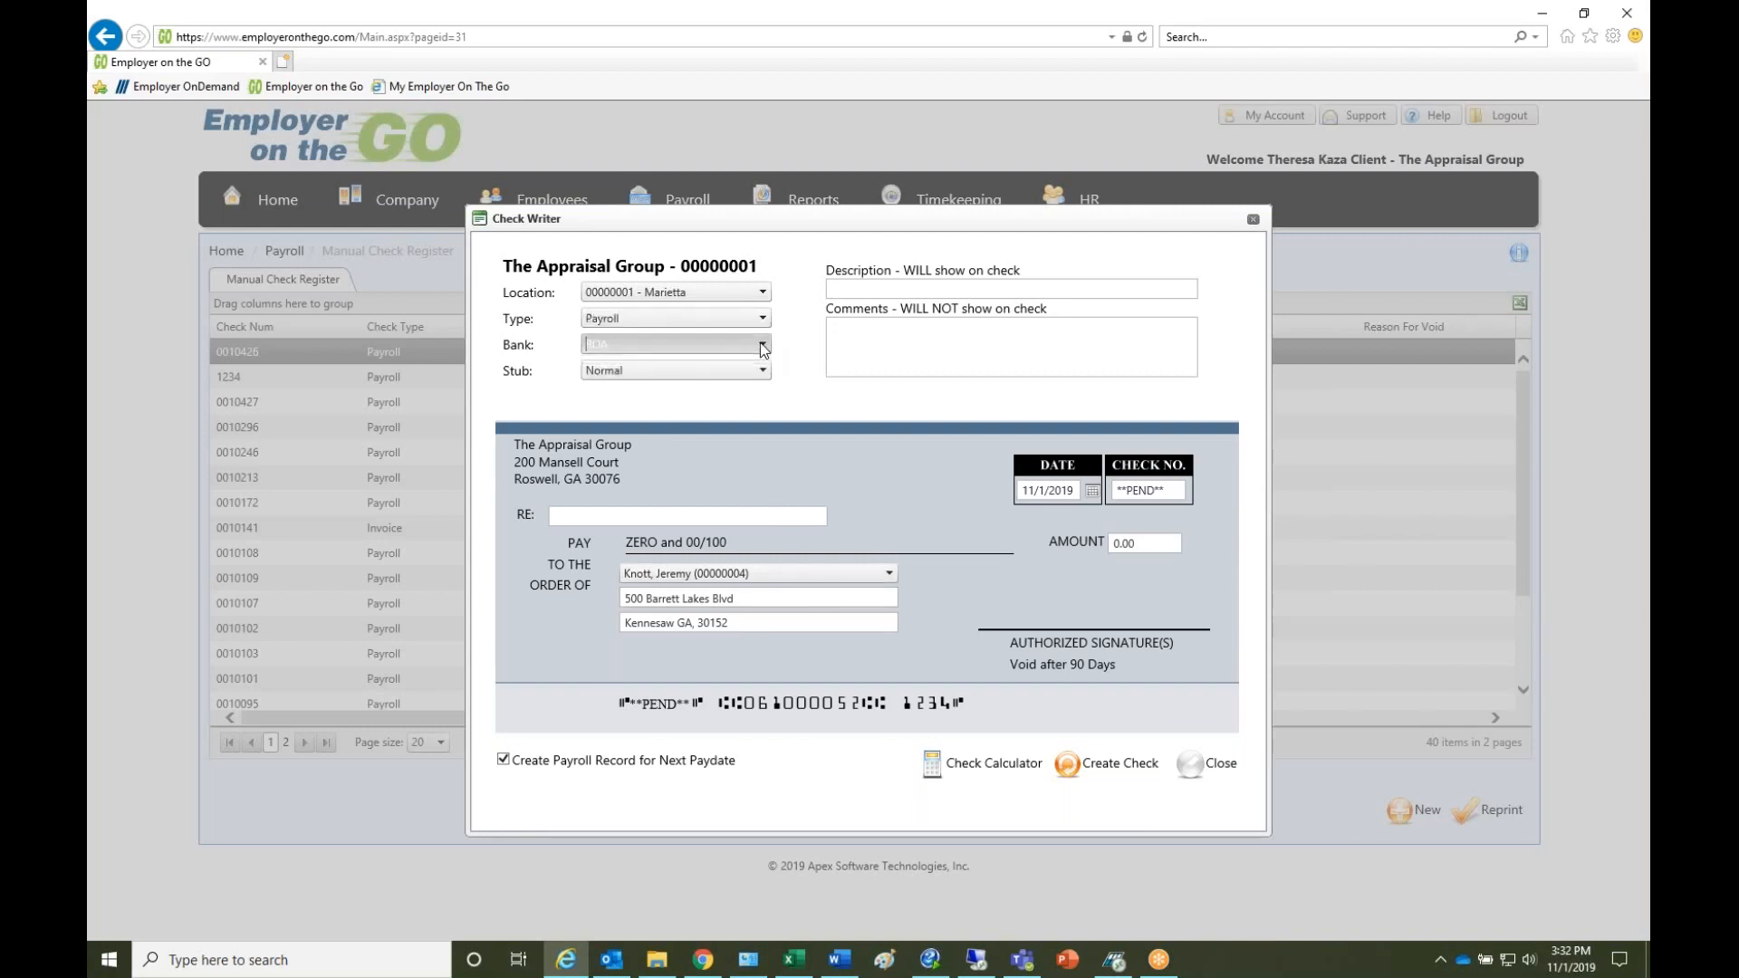
pyautogui.click(763, 371)
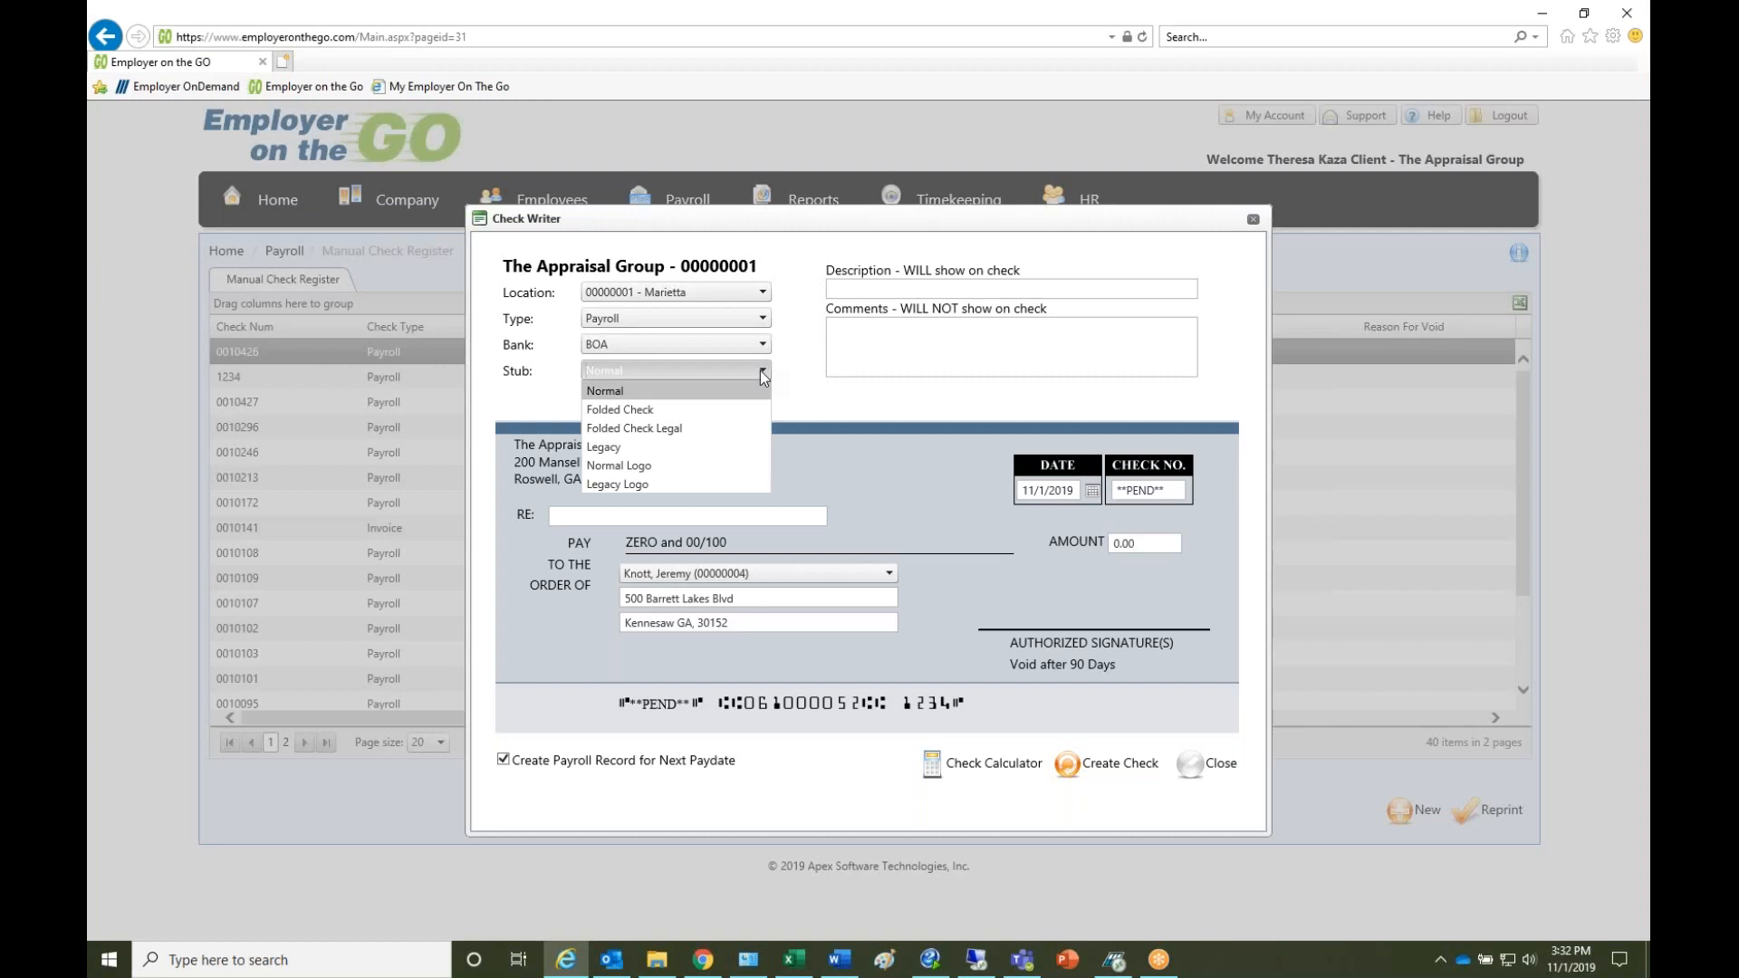
pyautogui.click(869, 291)
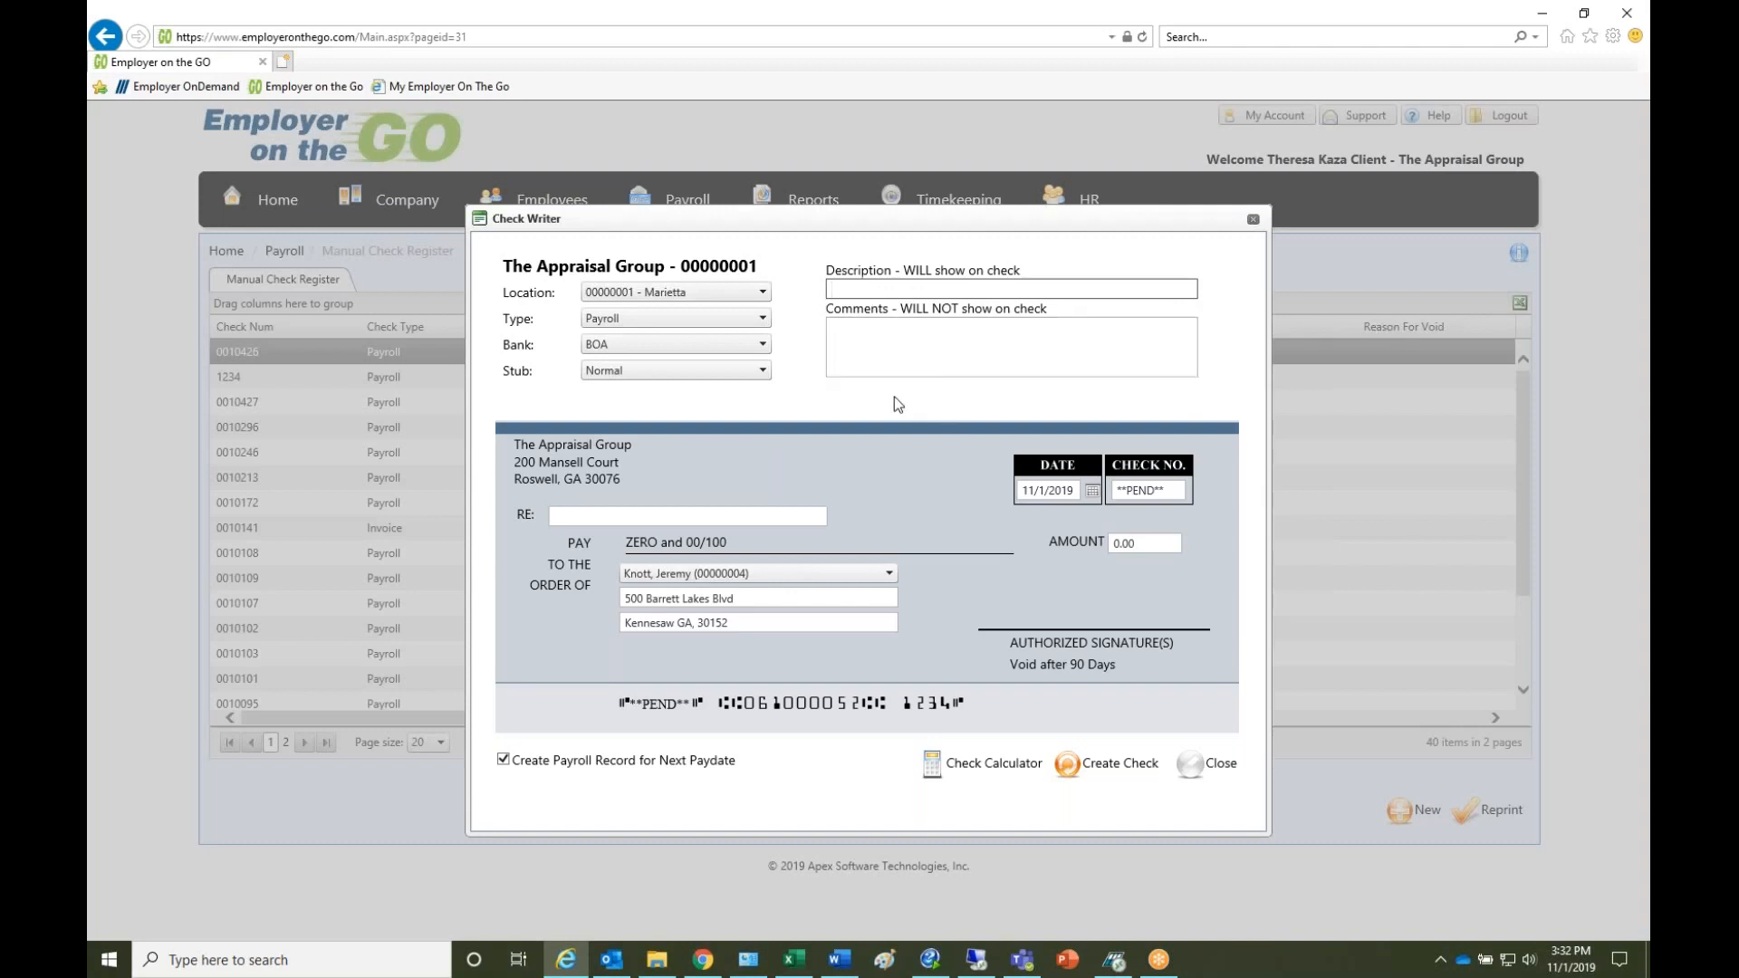
pyautogui.click(875, 343)
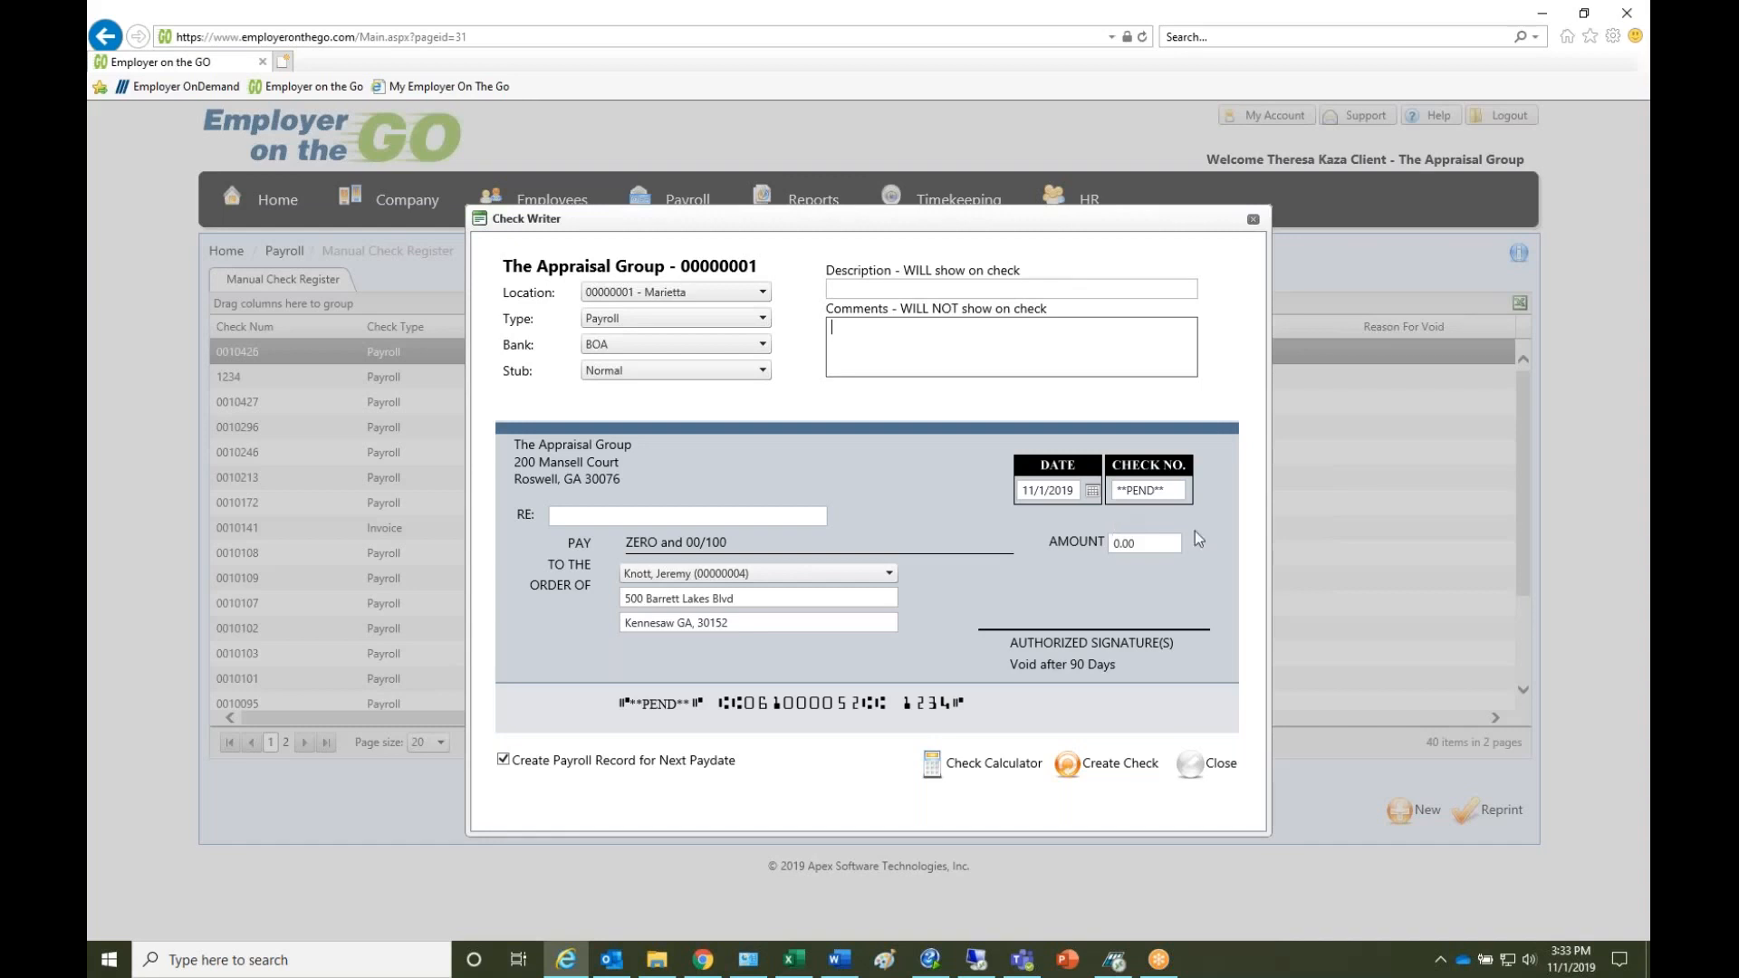
pyautogui.hotkey('alt', 'Tab')
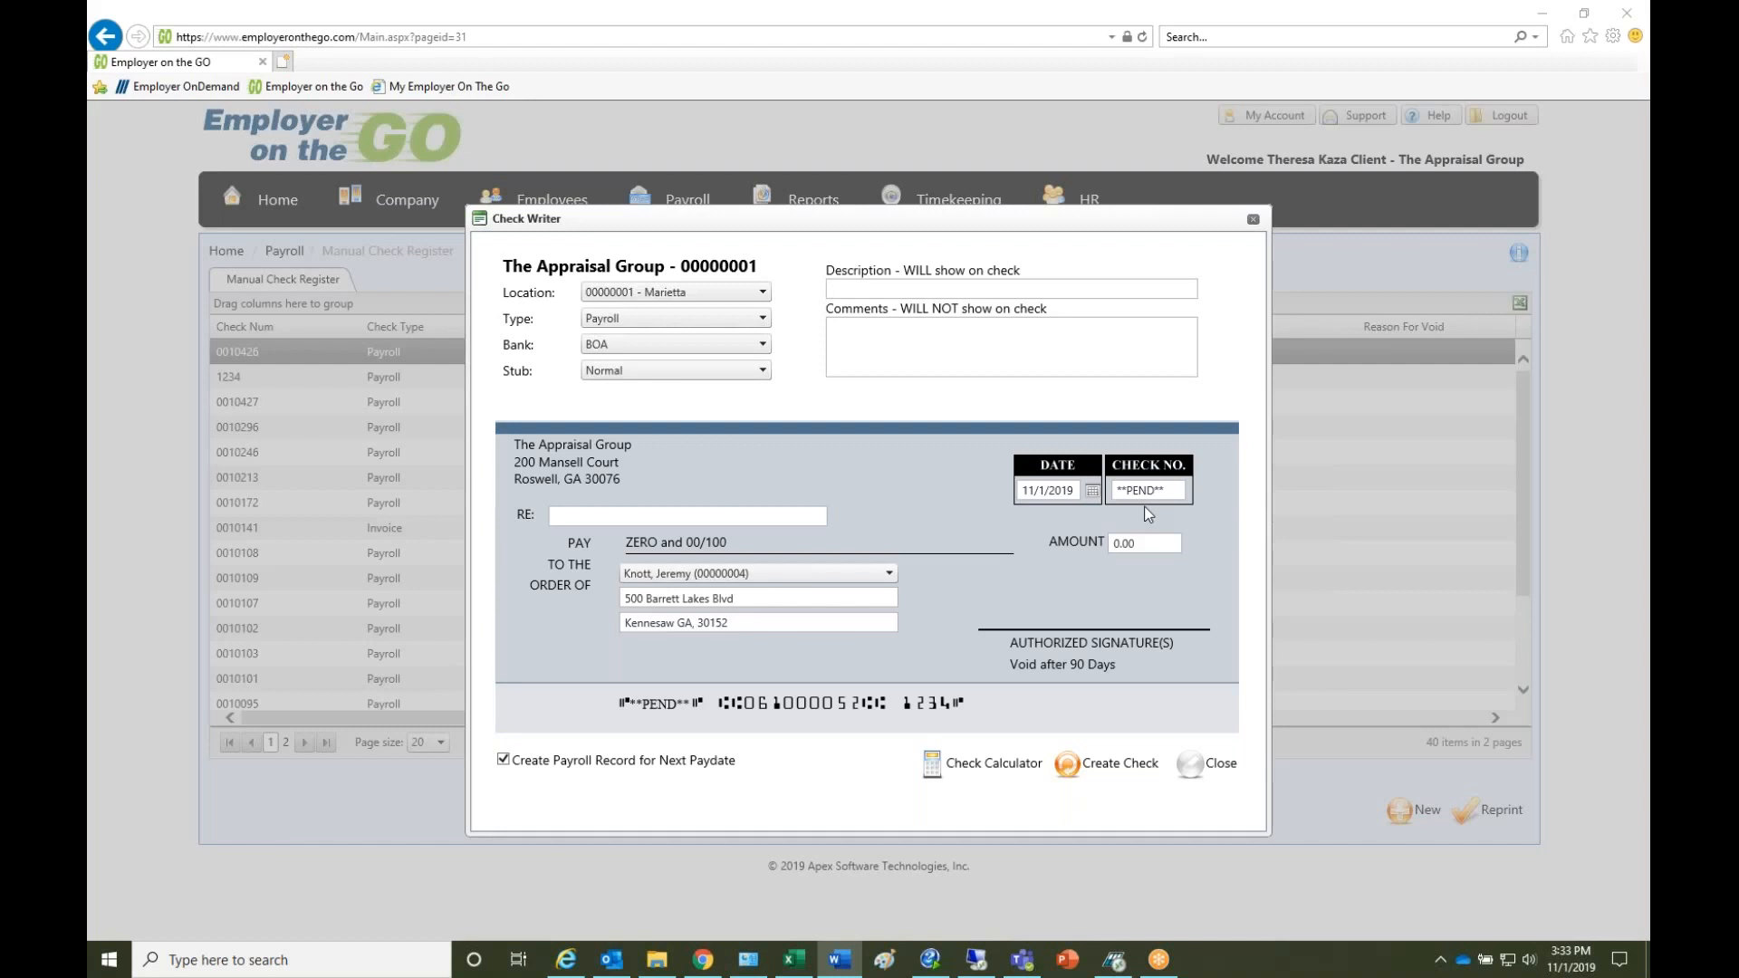
# - Open the check calculator for the selected employee payee
pyautogui.click(891, 573)
pyautogui.click(890, 573)
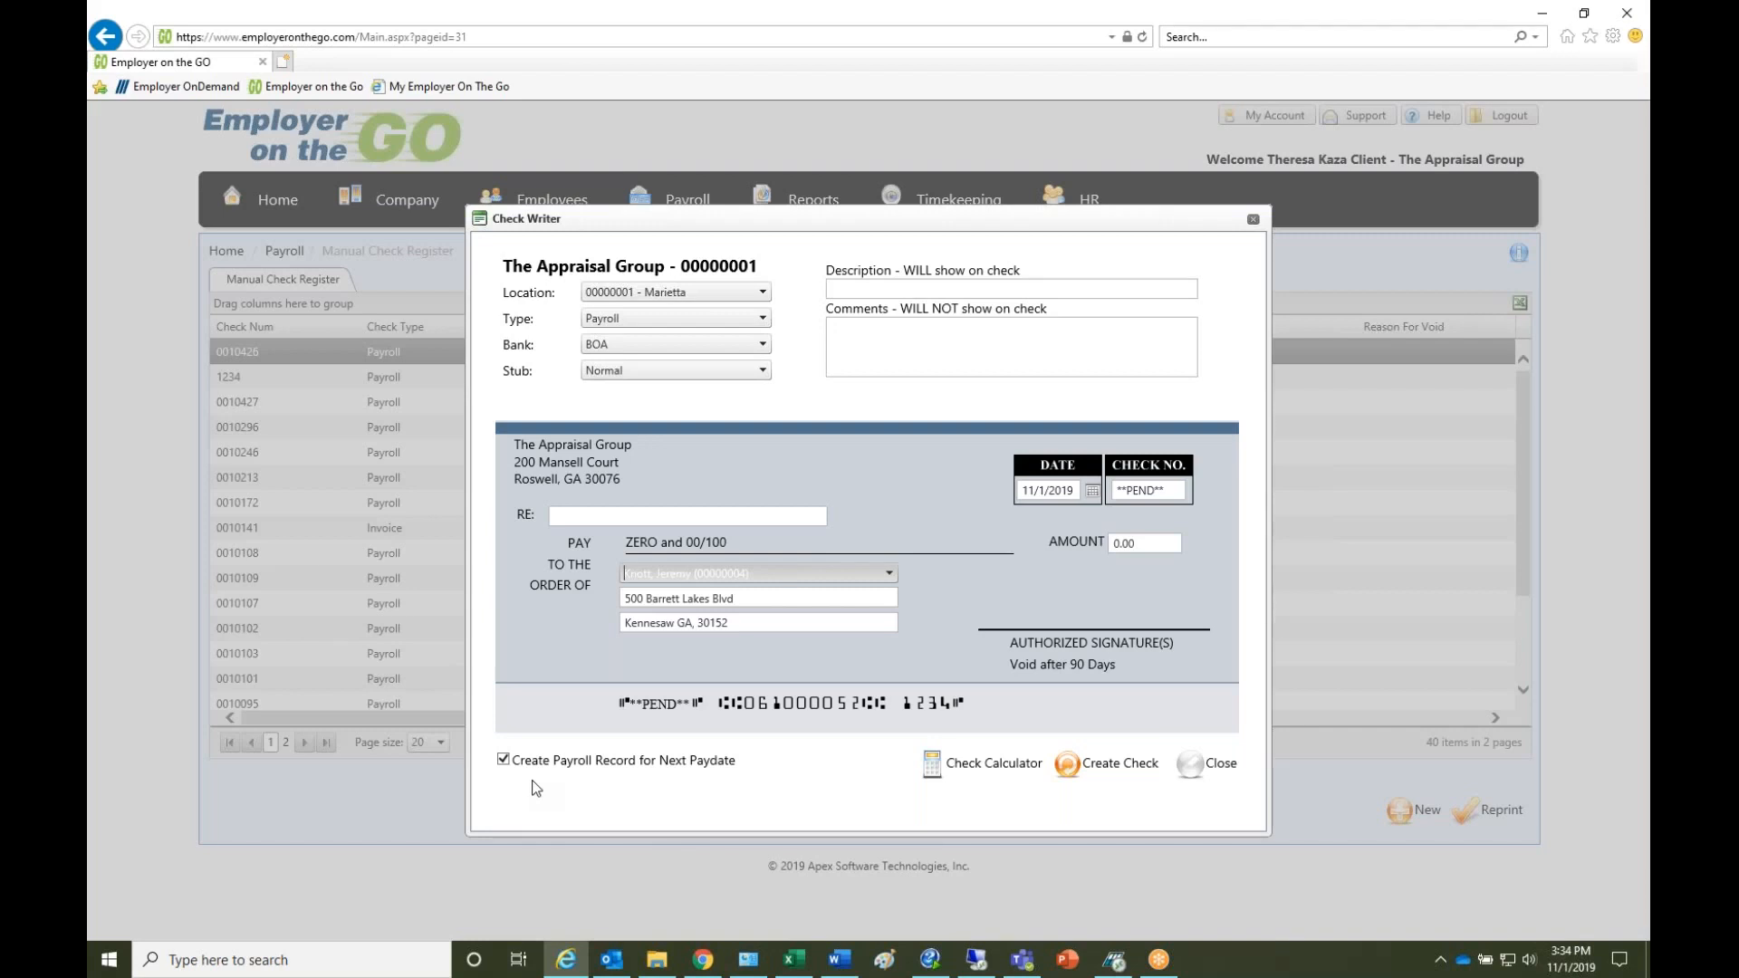
pyautogui.click(1002, 767)
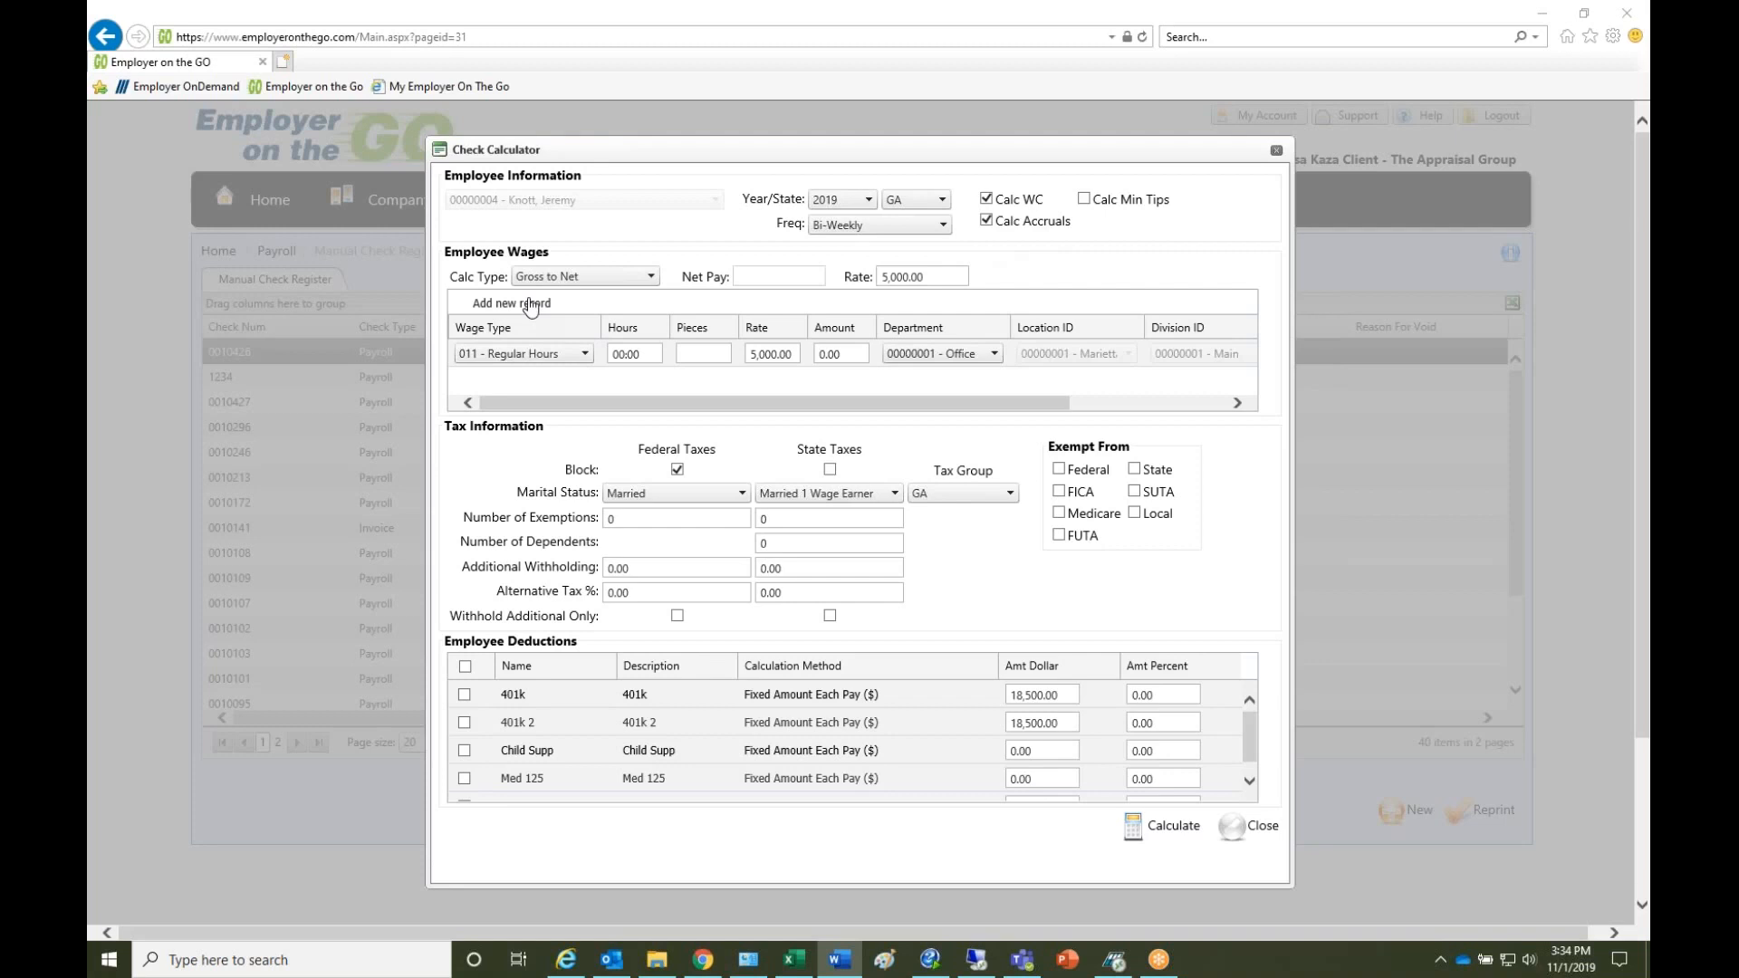
# - Set the calculation type to Gross to Net and browse the wage types and wage grid columns
pyautogui.click(634, 281)
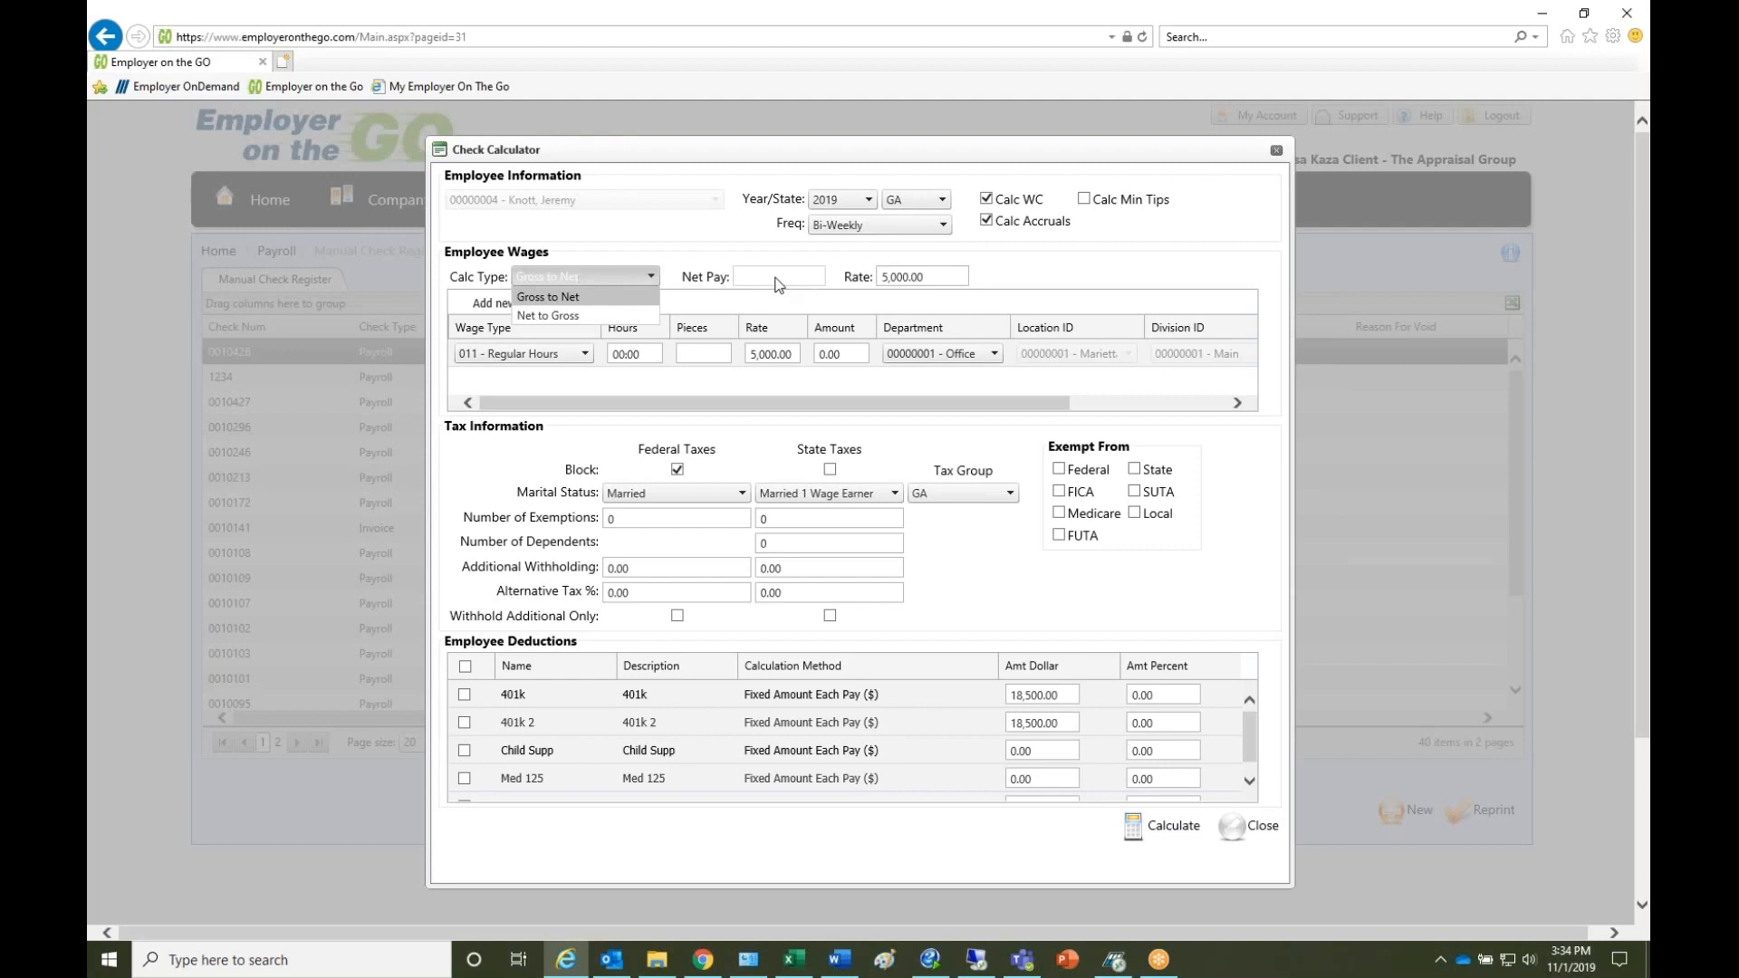
pyautogui.click(545, 297)
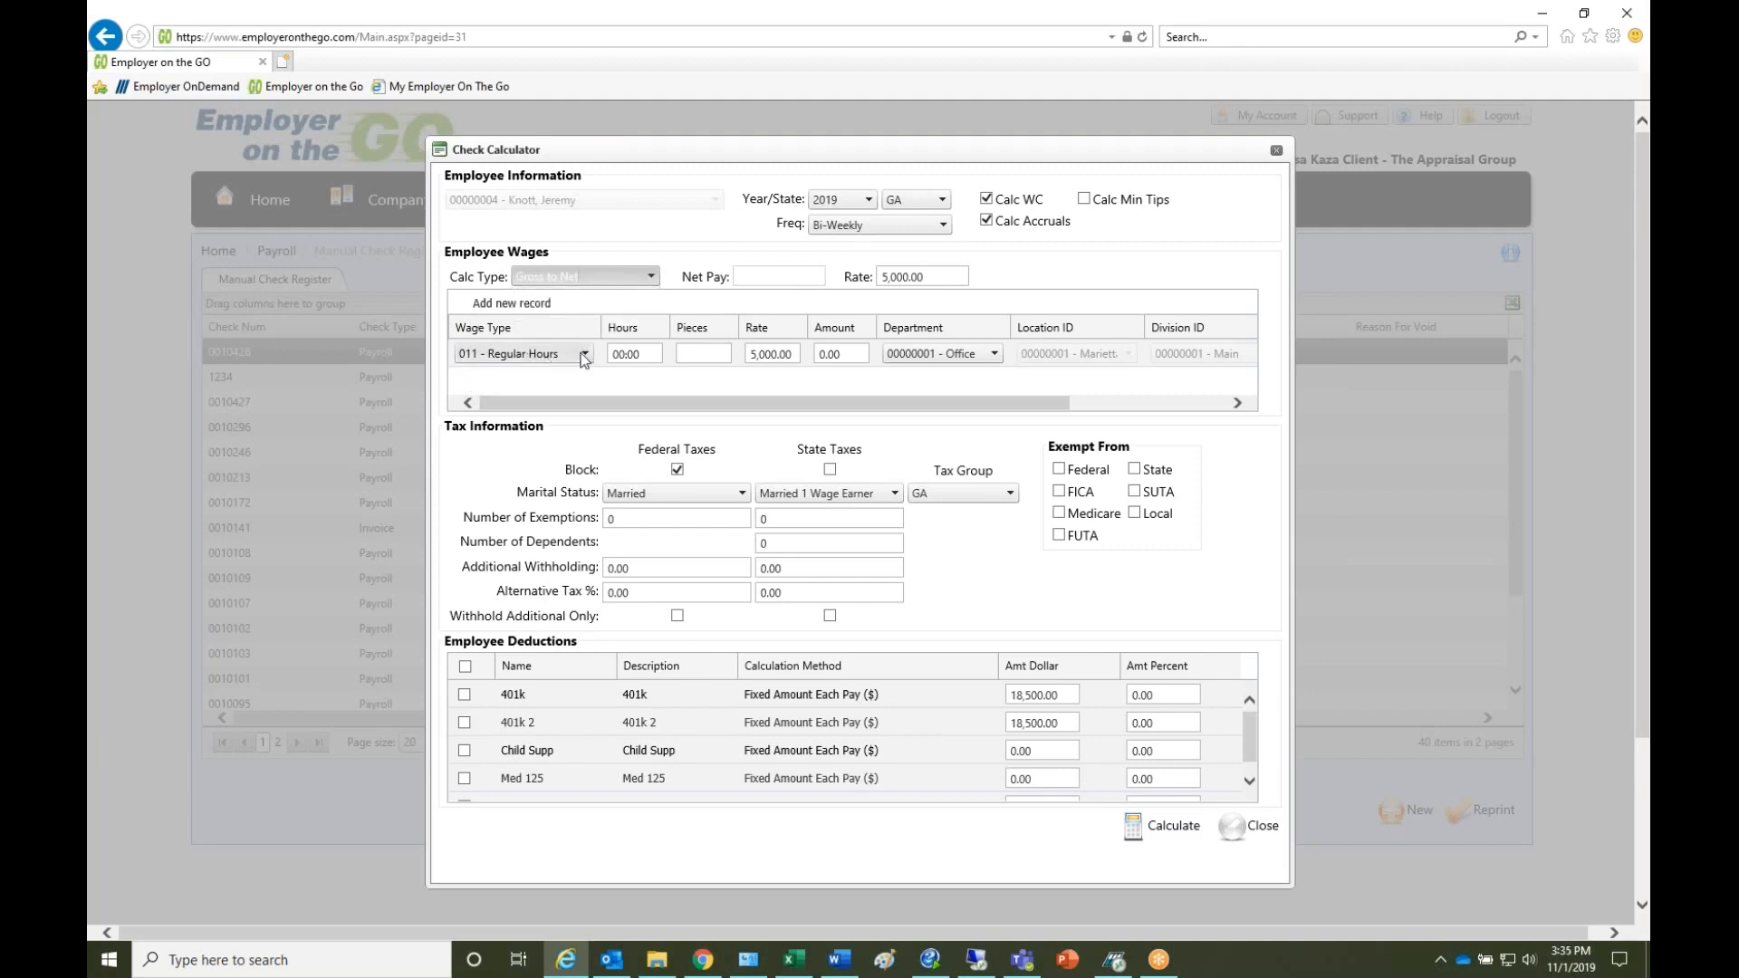
pyautogui.click(585, 354)
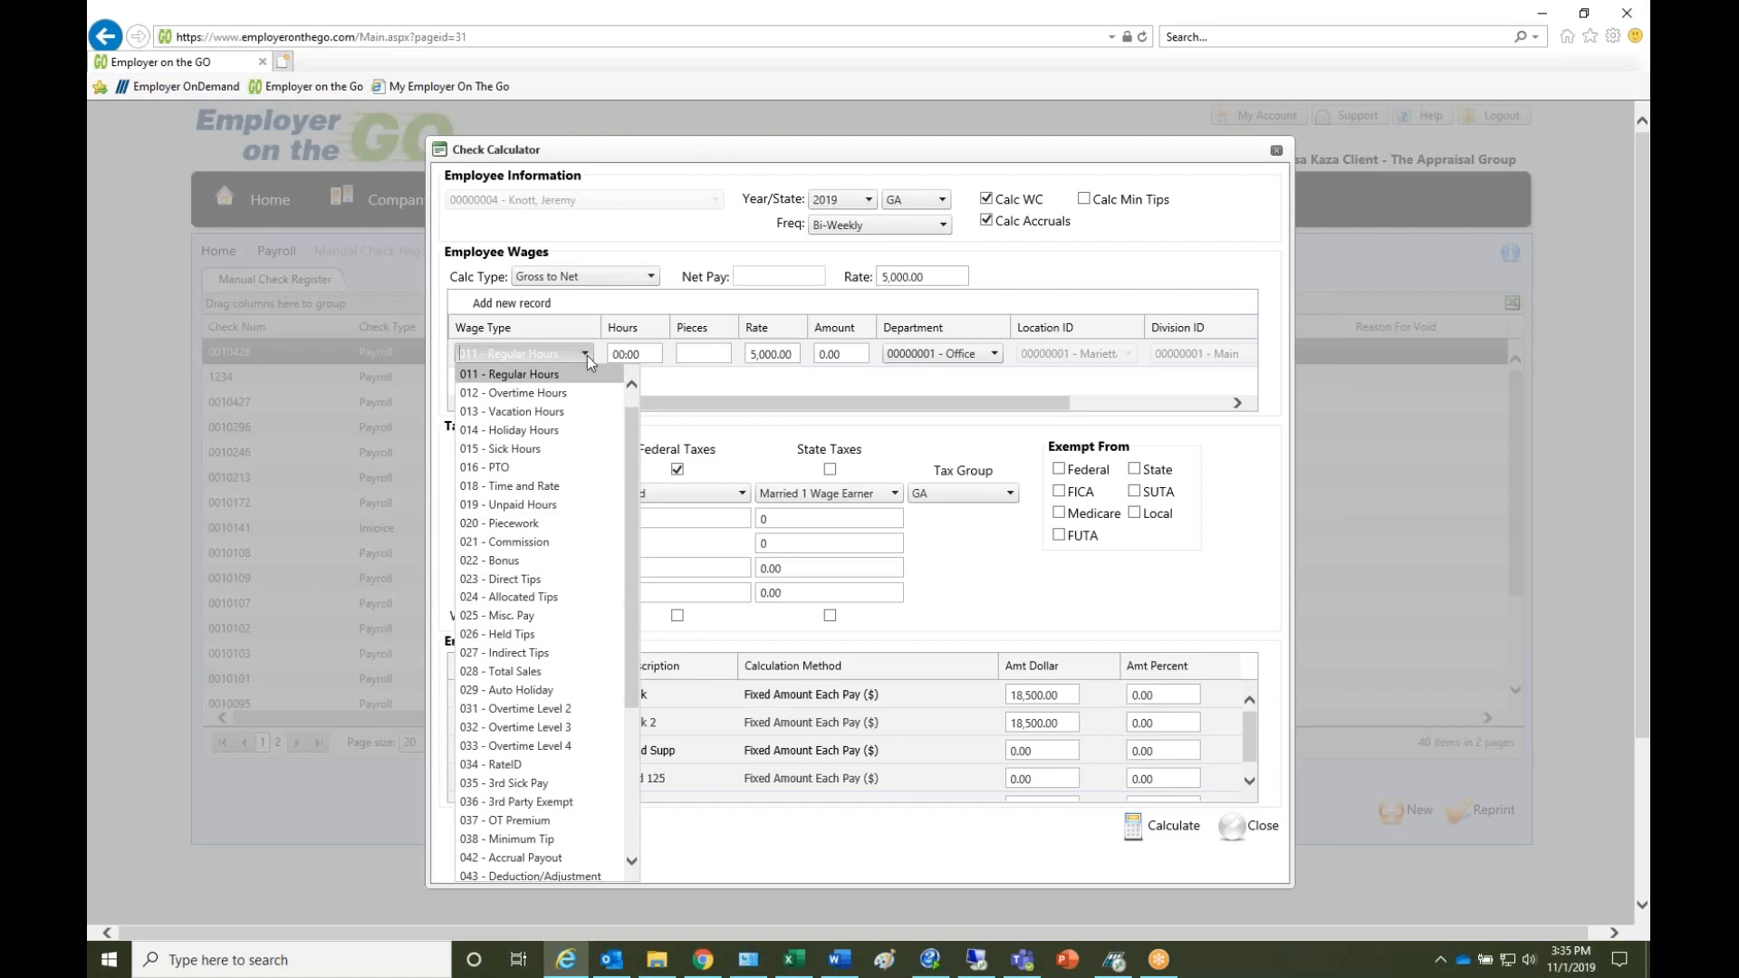
pyautogui.click(768, 381)
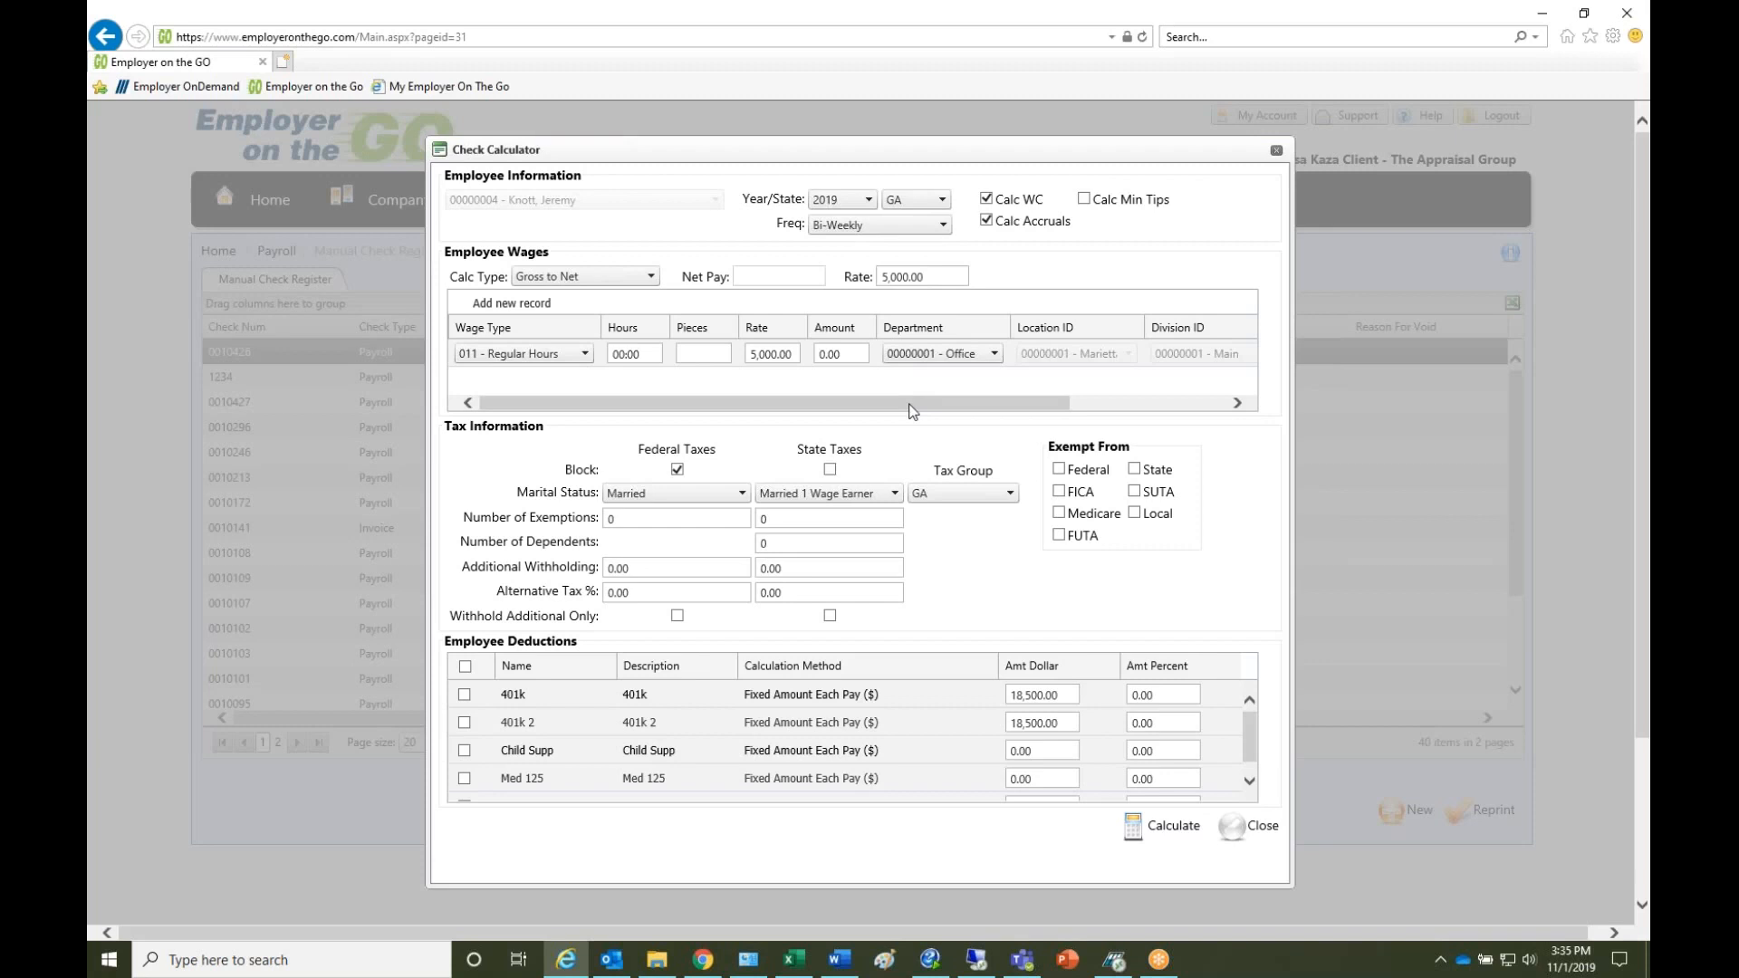
pyautogui.moveTo(912, 411); pyautogui.dragTo(1085, 395)
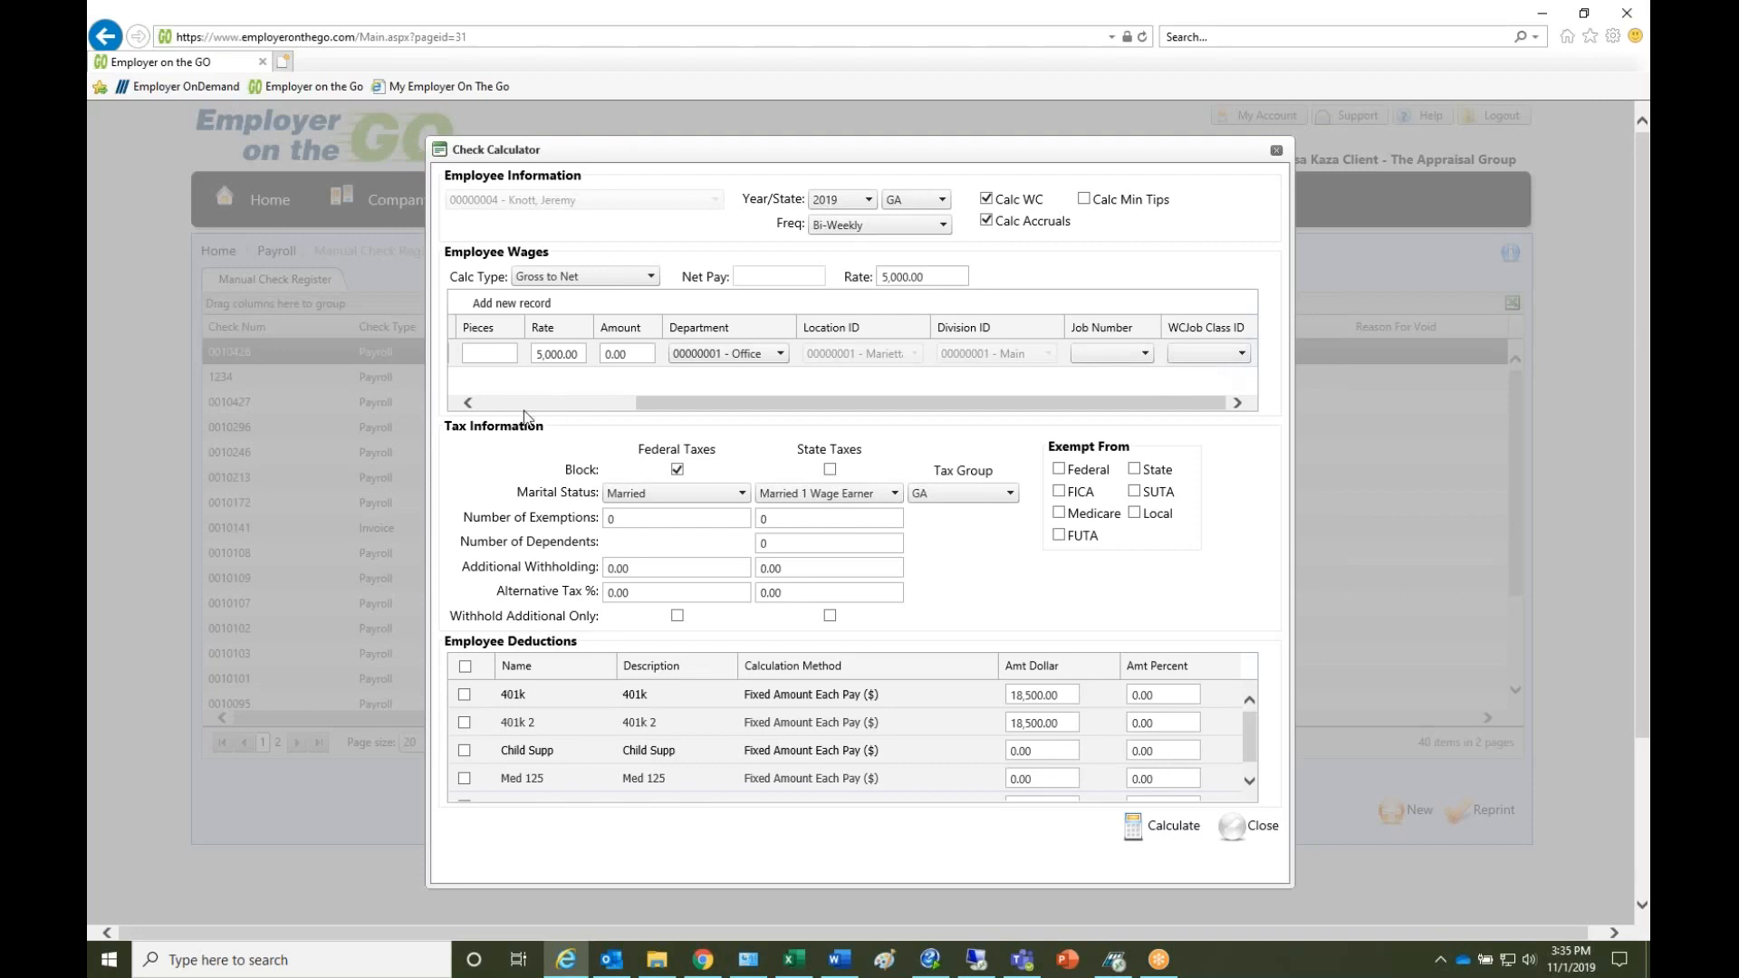
pyautogui.click(509, 403)
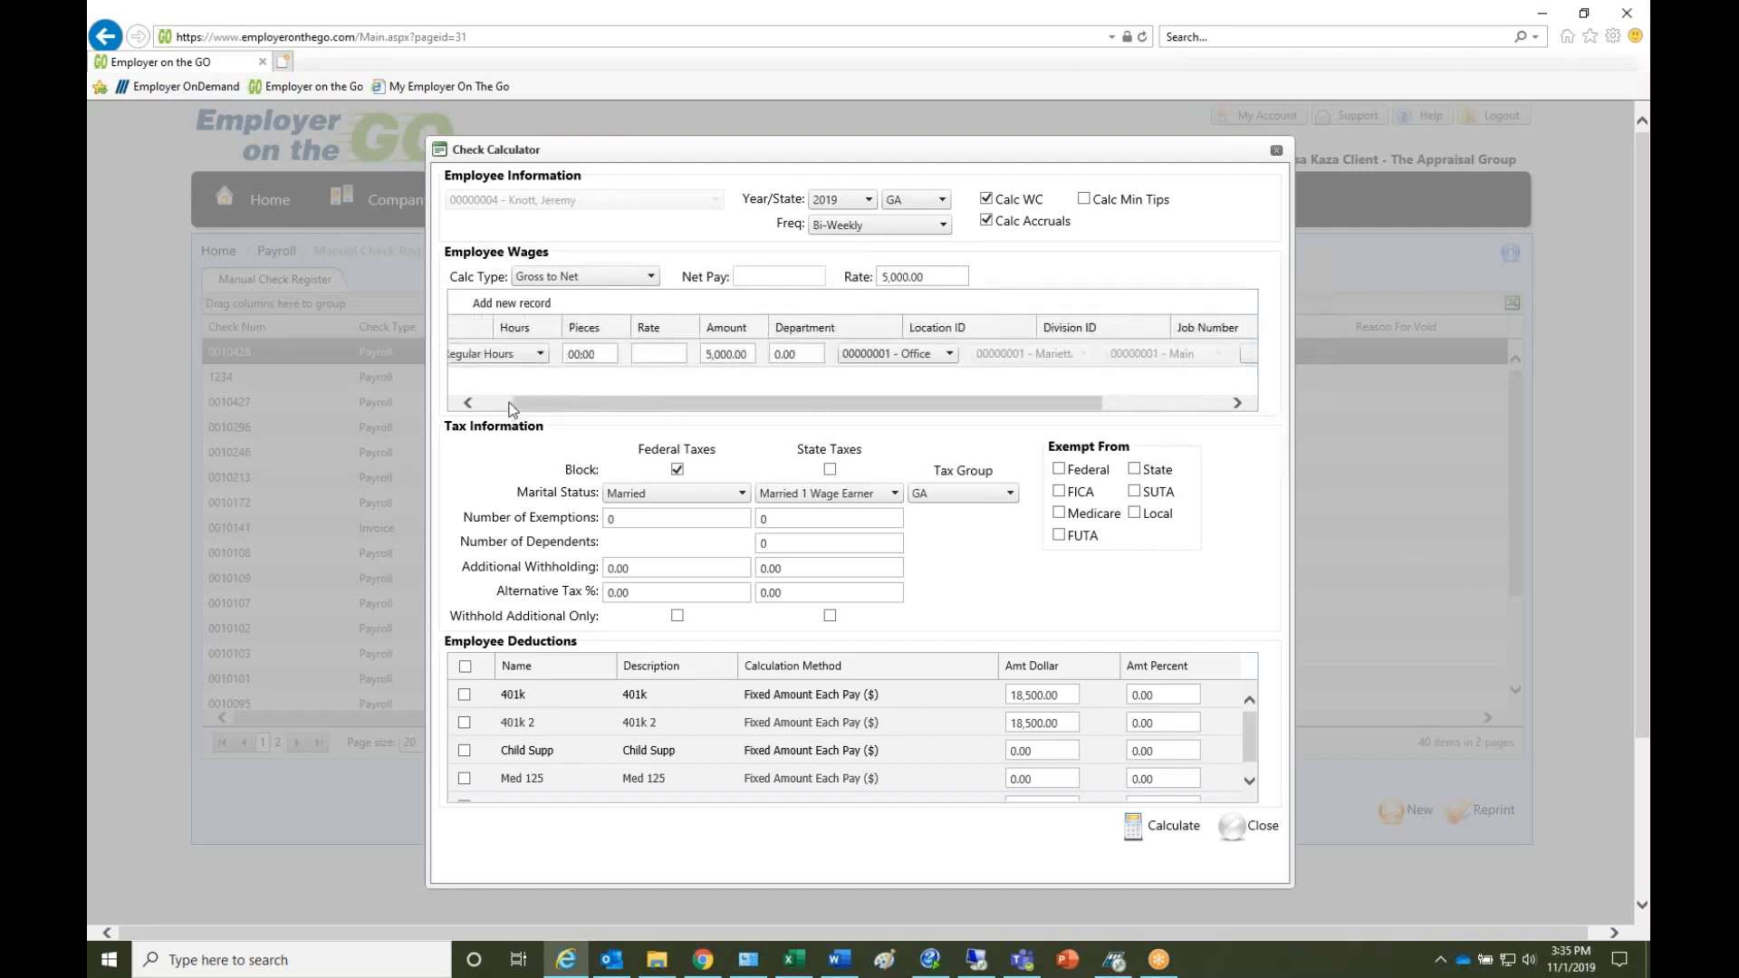
pyautogui.click(469, 403)
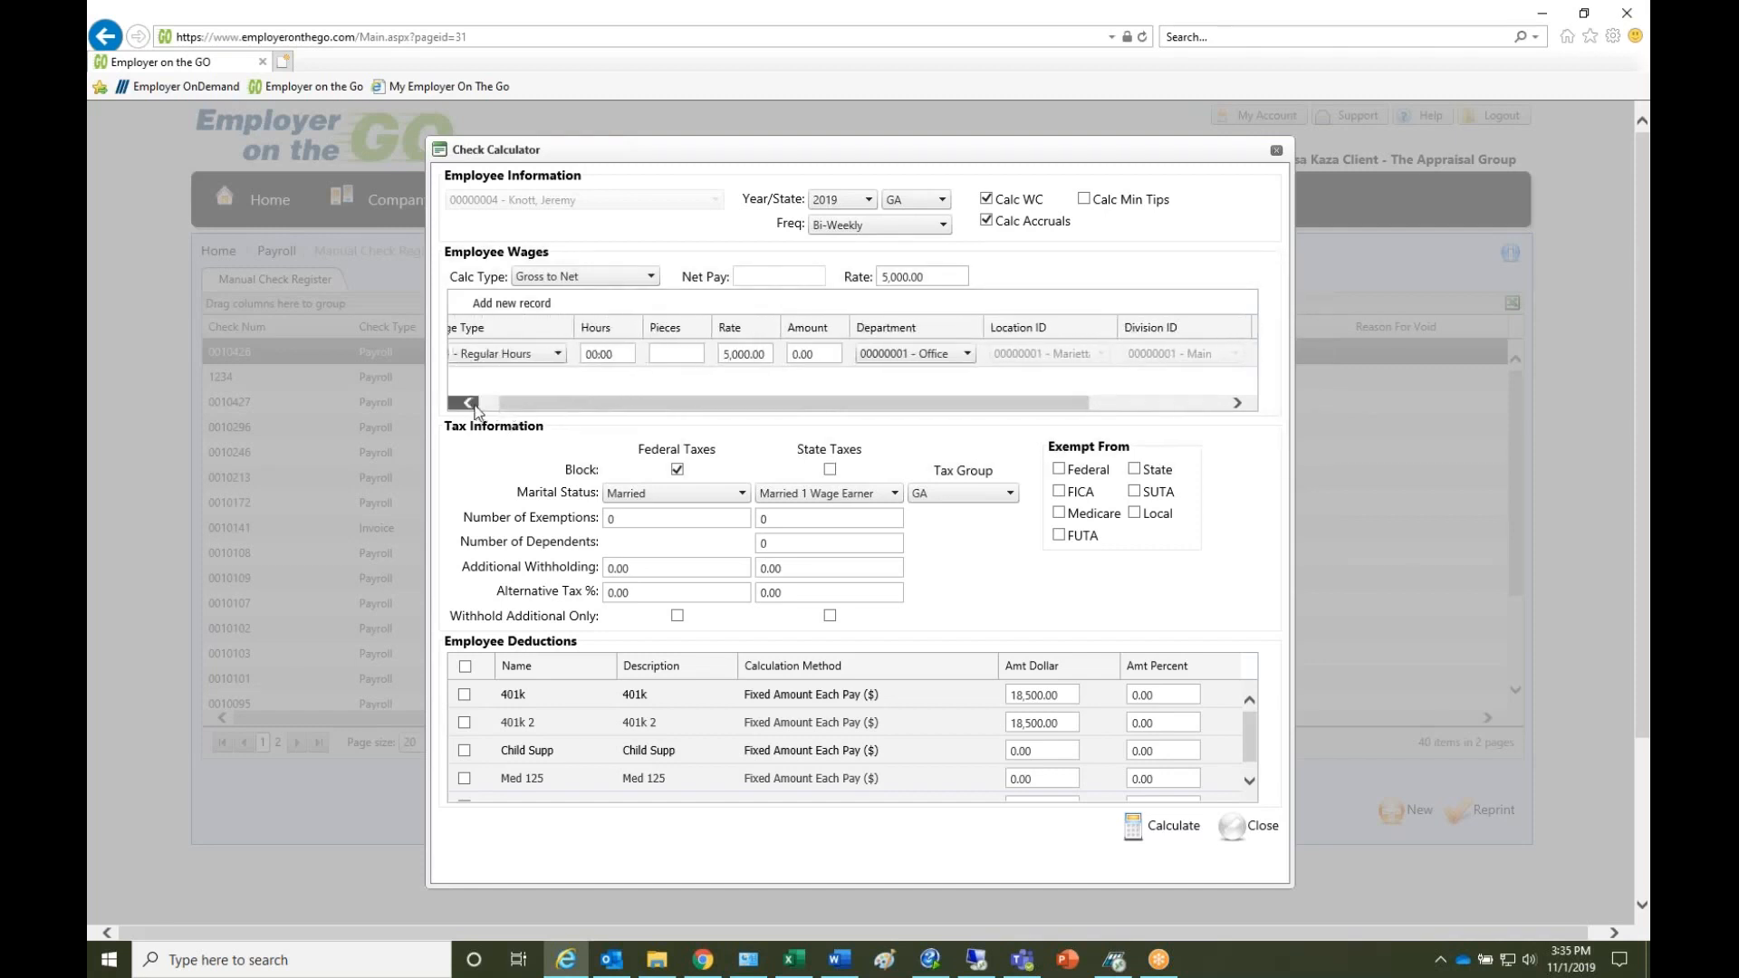
pyautogui.click(466, 403)
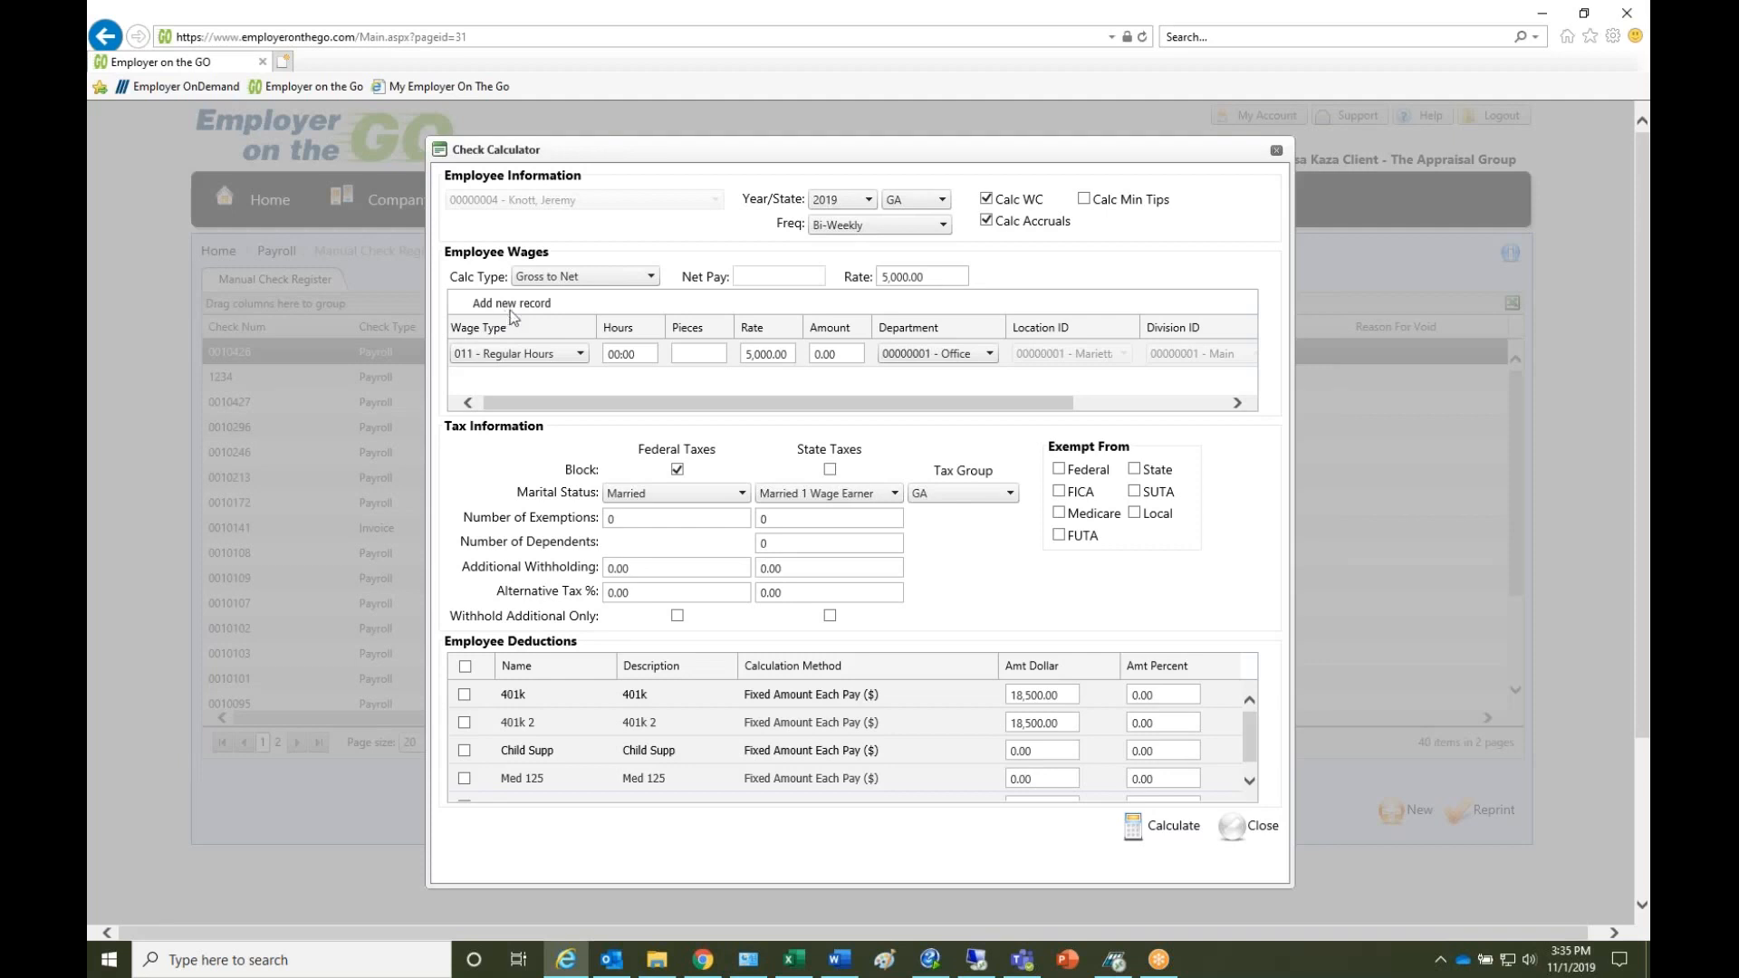
# - Enter 80 hours at a rate of 50.00 on the regular hours wage line
pyautogui.click(641, 353)
pyautogui.press('BackSpace')
pyautogui.press('BackSpace')
pyautogui.press('BackSpace')
pyautogui.press('BackSpace')
pyautogui.press('BackSpace')
pyautogui.write('80')
pyautogui.moveTo(787, 354); pyautogui.dragTo(706, 355)
pyautogui.write('50.00')
pyautogui.click(834, 351)
pyautogui.click(494, 329)
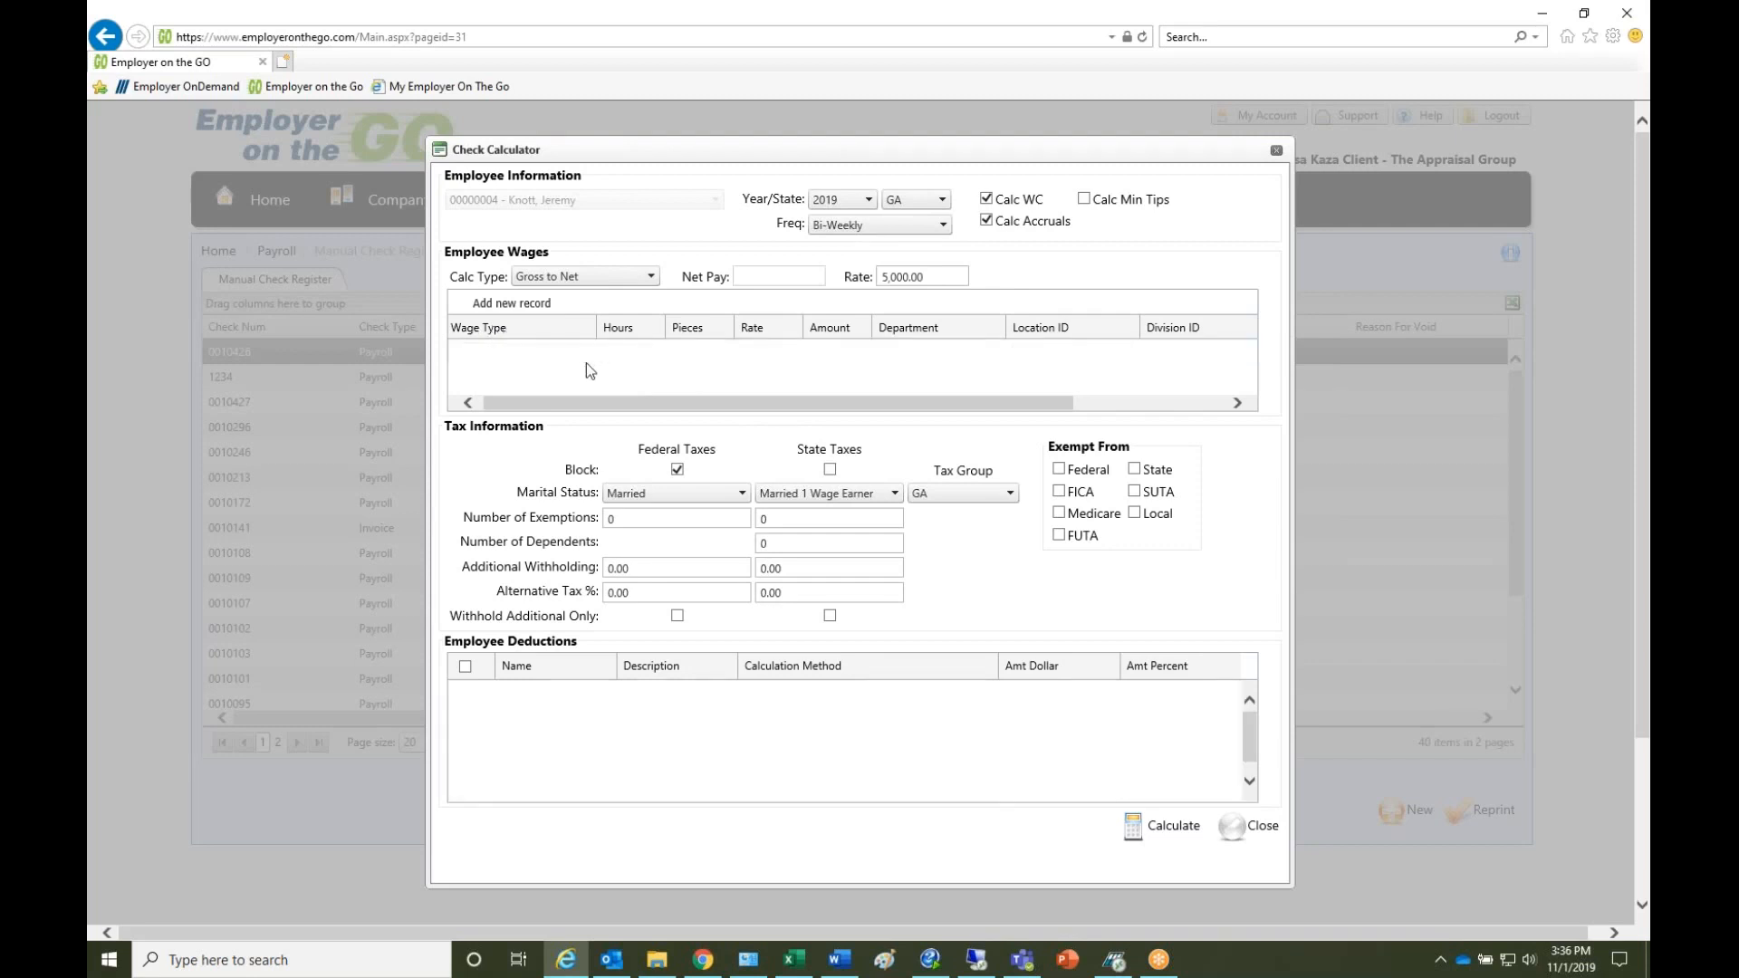
# - Add wage records and set the second wage line's type to 022 - Bonus
pyautogui.click(543, 308)
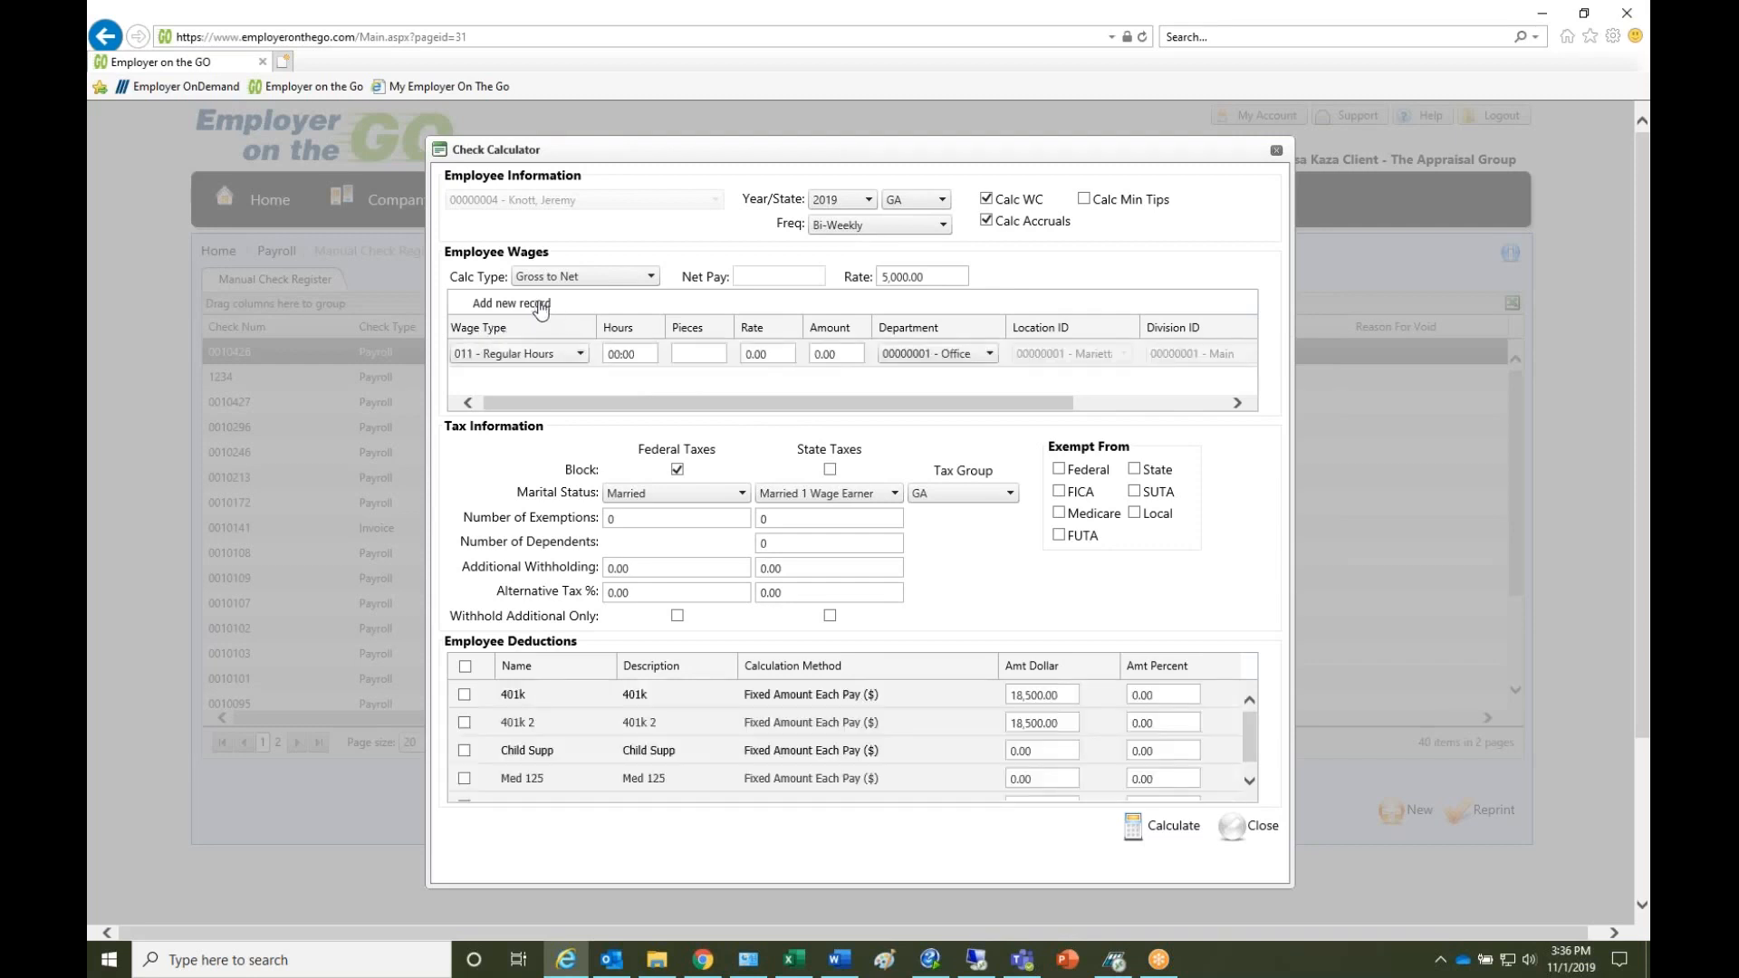
pyautogui.click(634, 394)
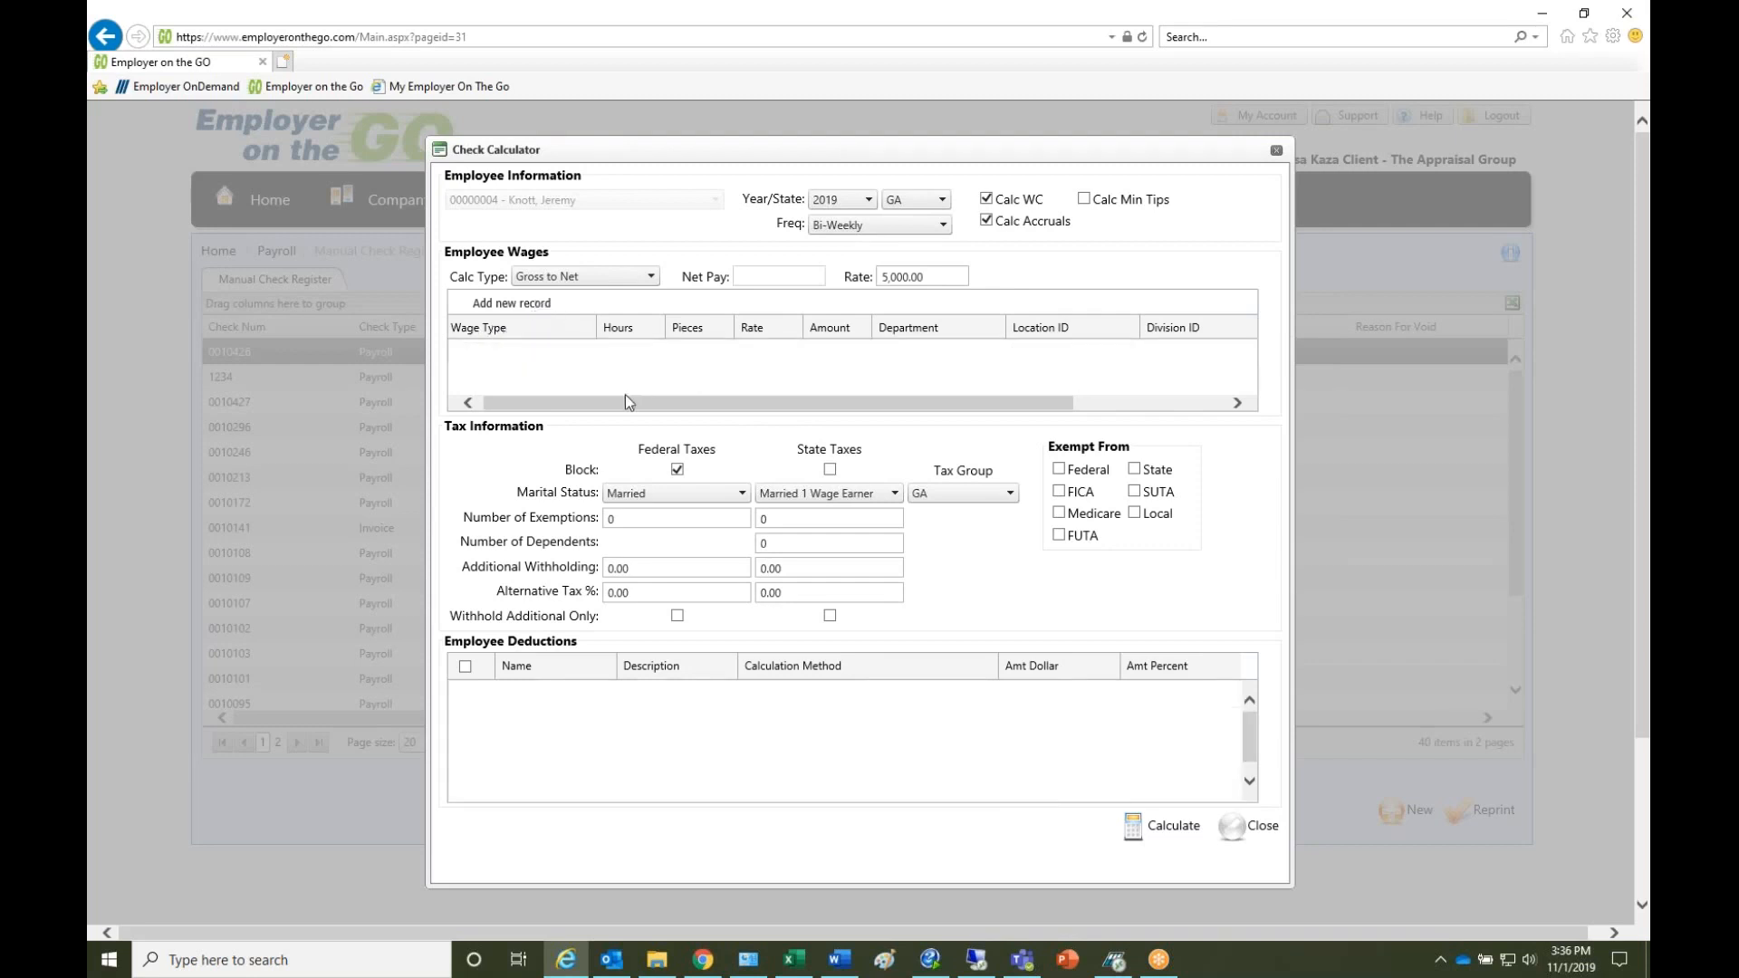
pyautogui.click(579, 381)
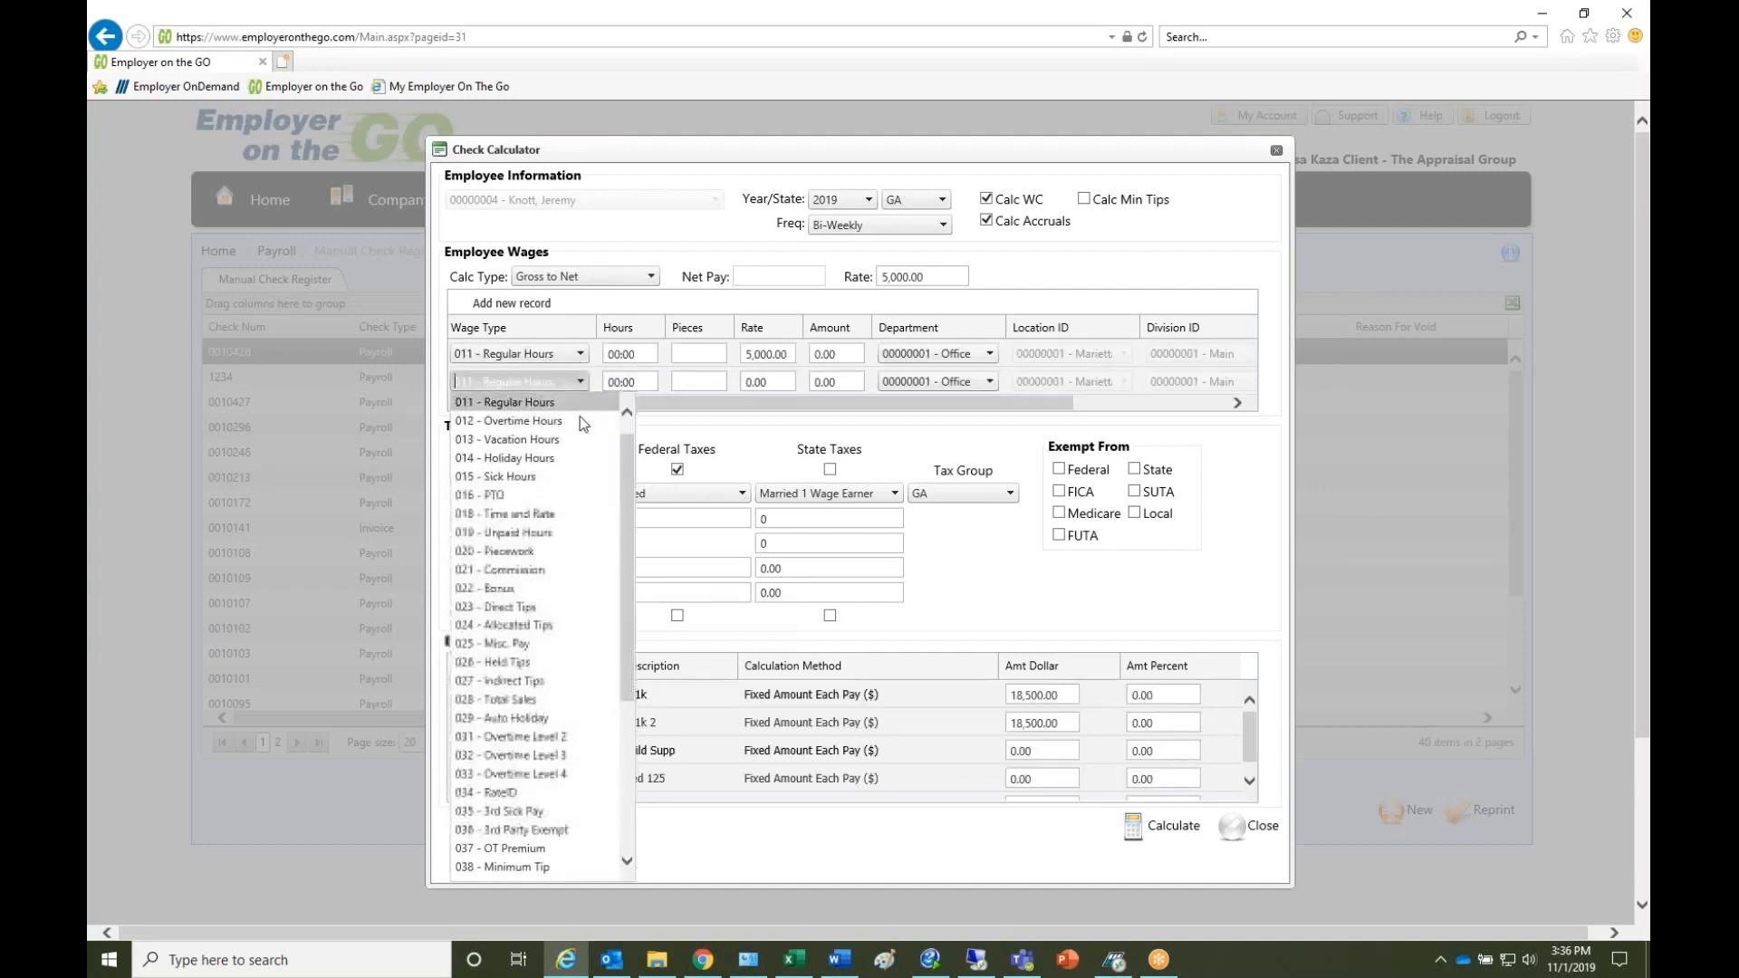
pyautogui.click(543, 588)
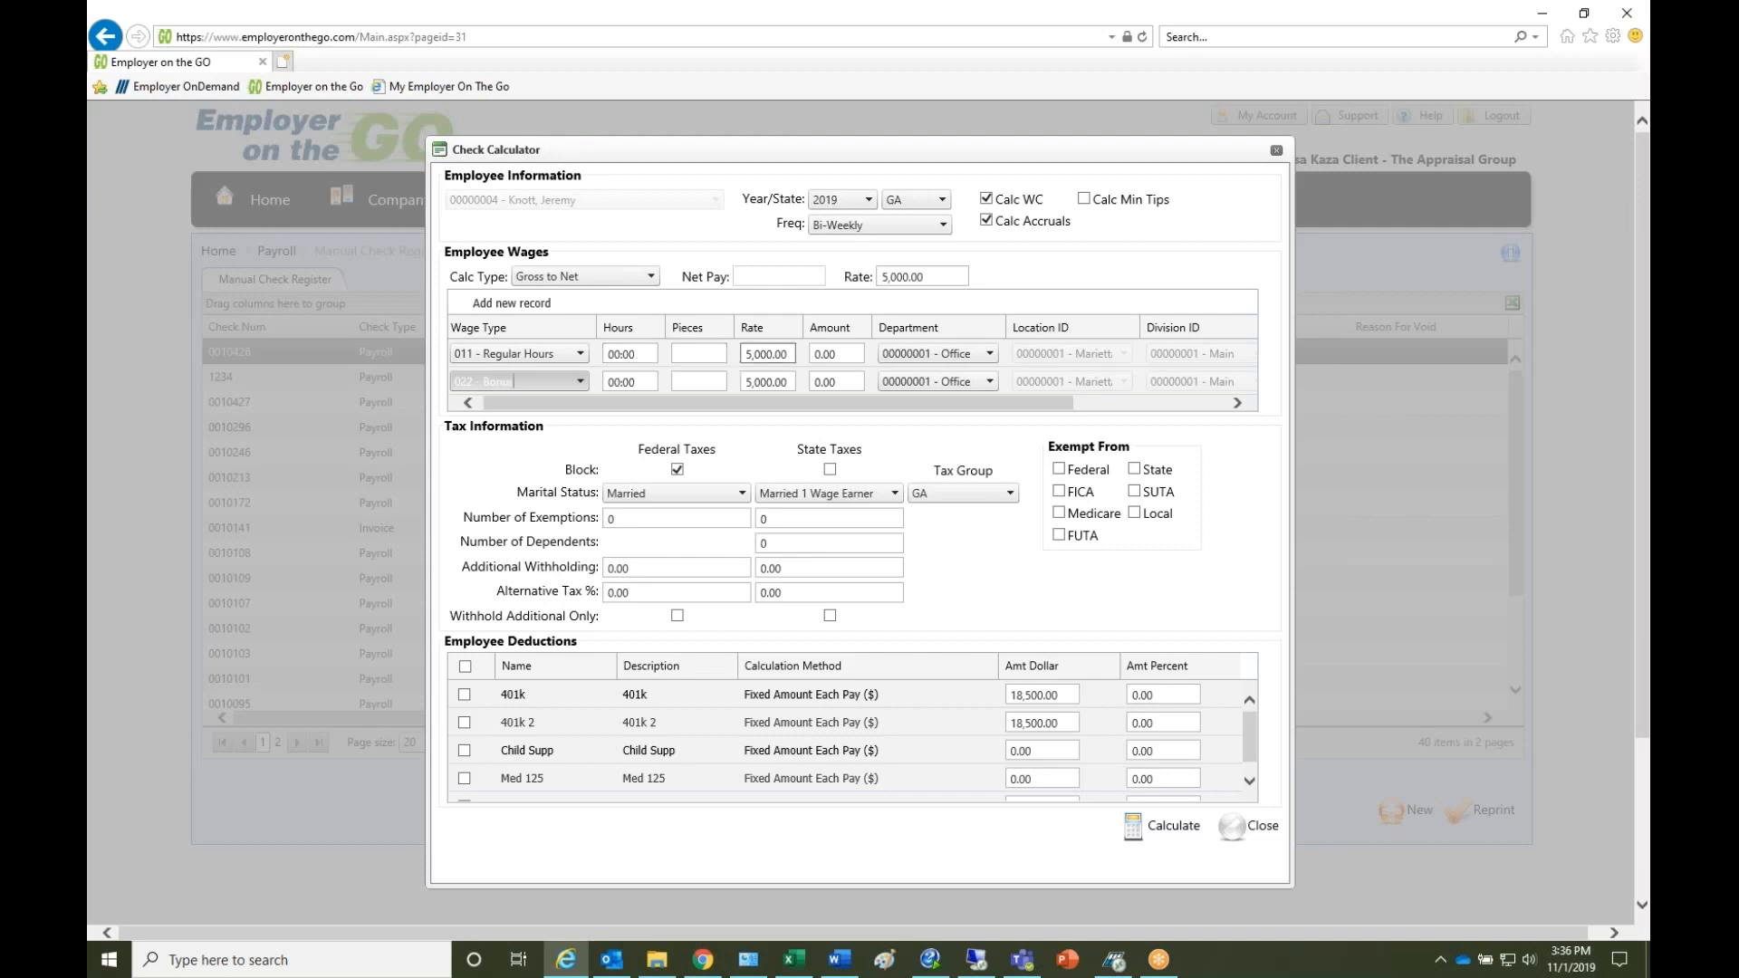
# - Enter 20 regular hours at a rate of 50.00 and a bonus amount of 250
pyautogui.click(630, 353)
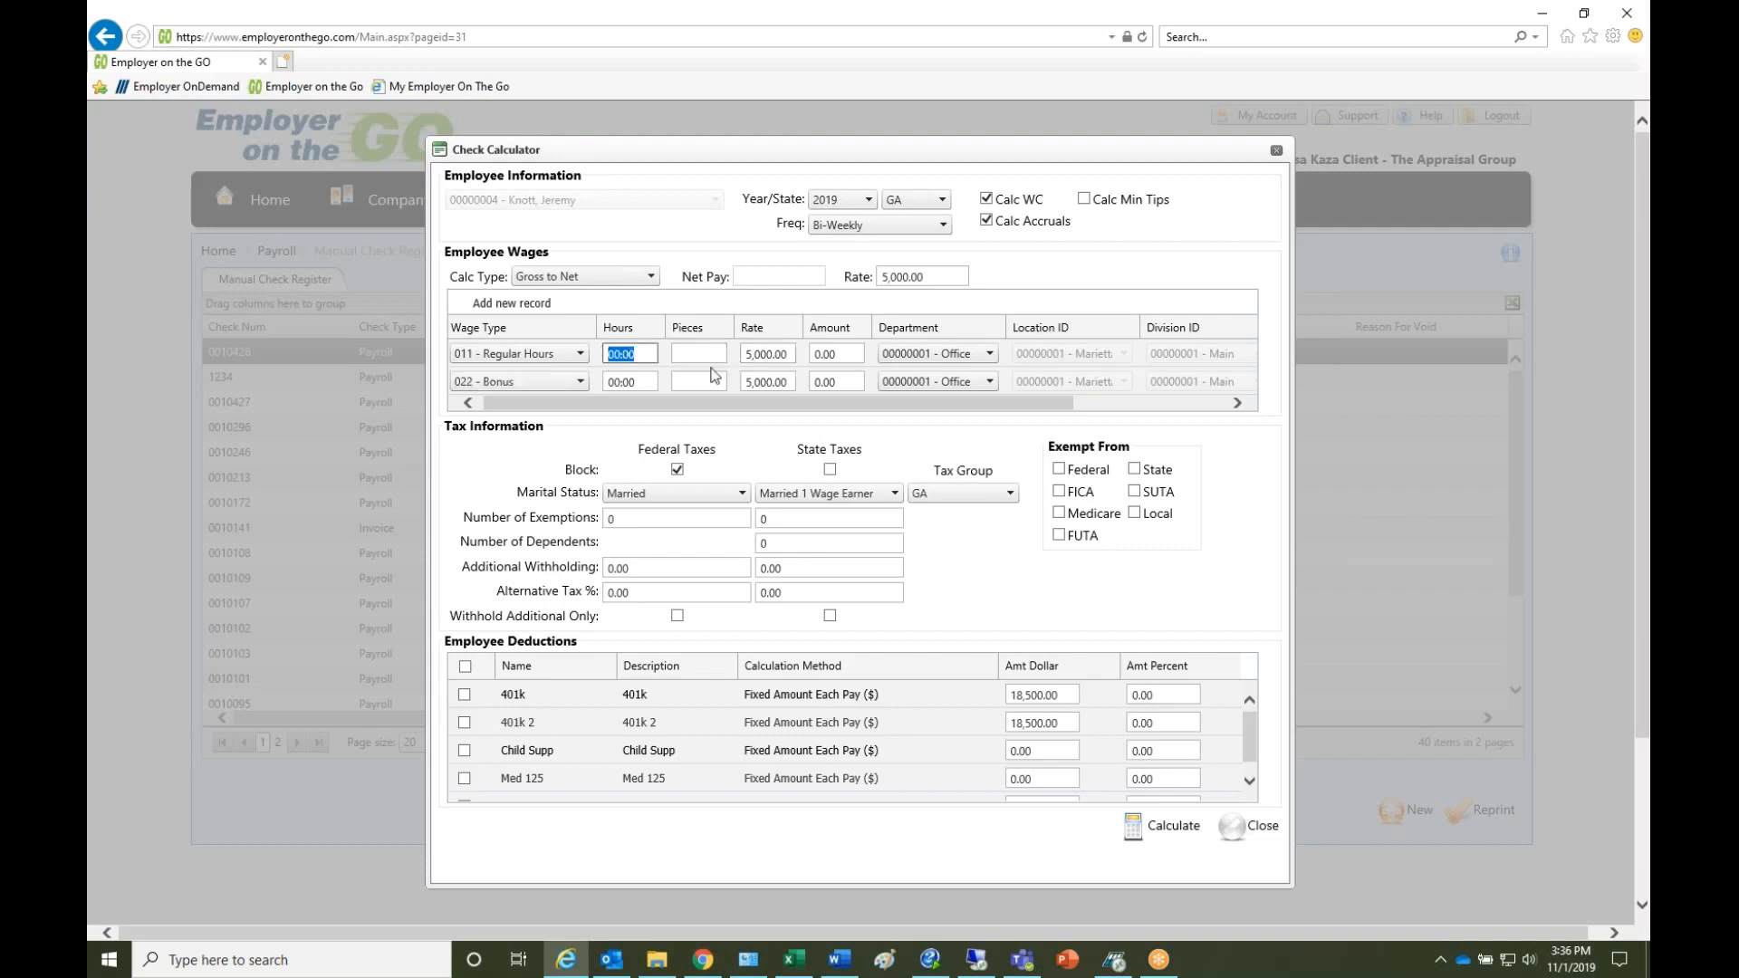
pyautogui.write('20')
pyautogui.click(769, 355)
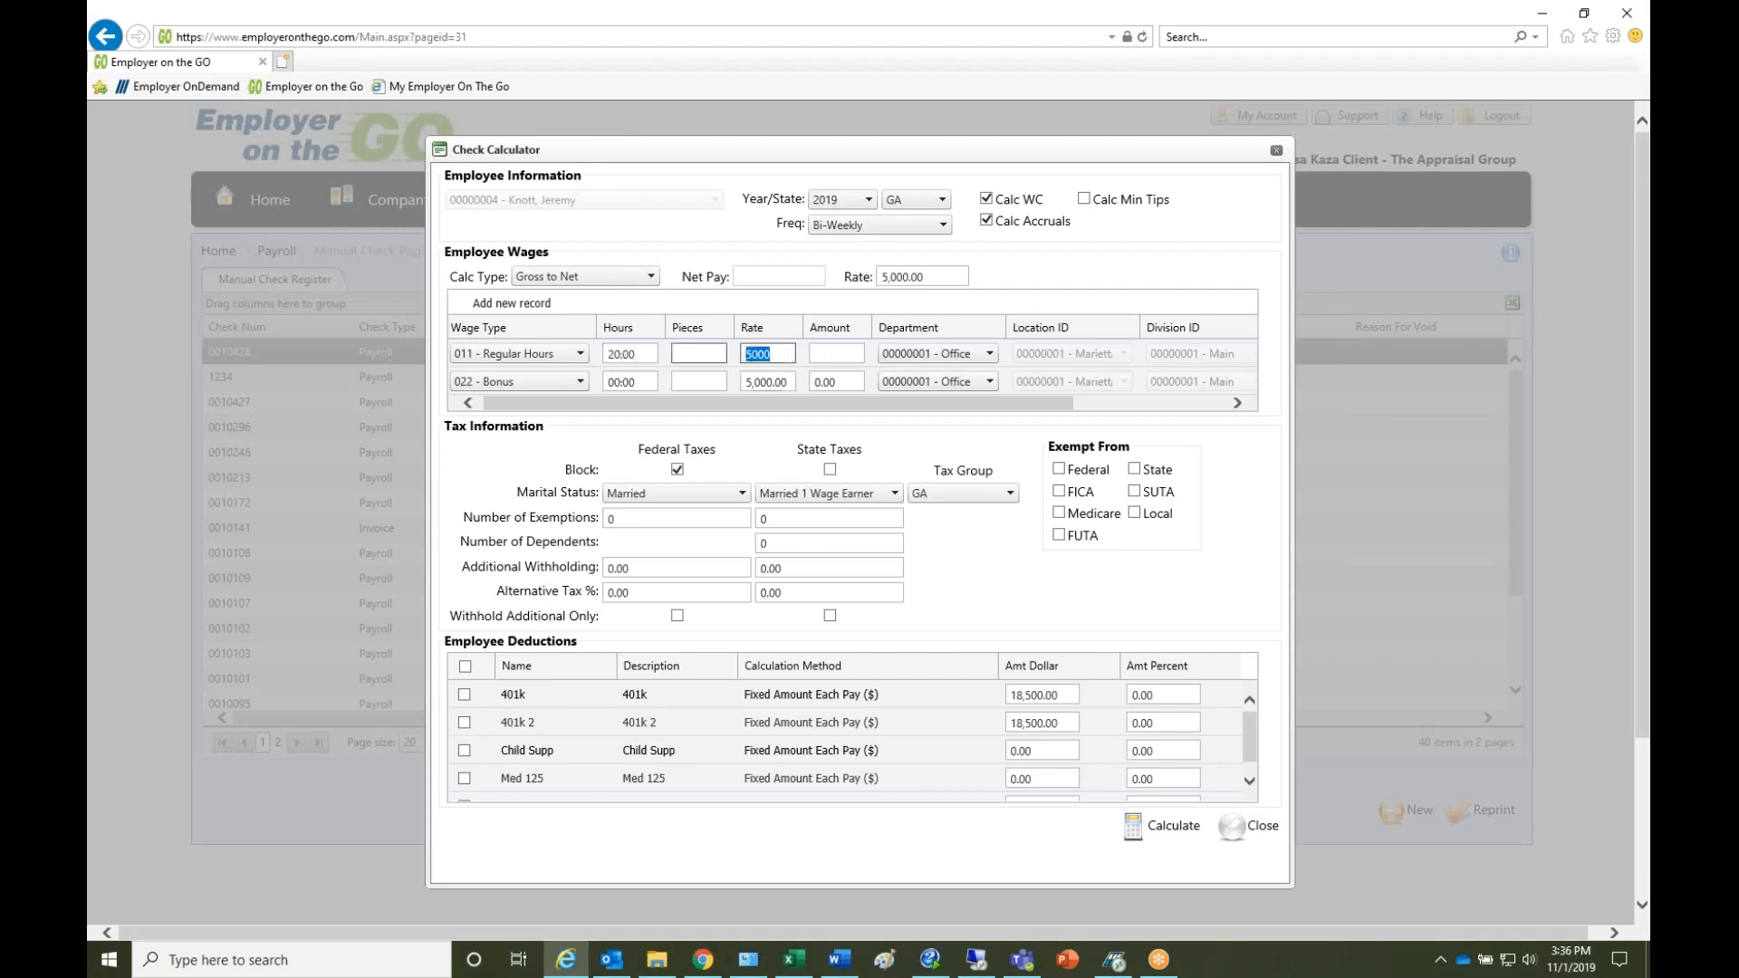
pyautogui.write('50.00')
pyautogui.click(829, 352)
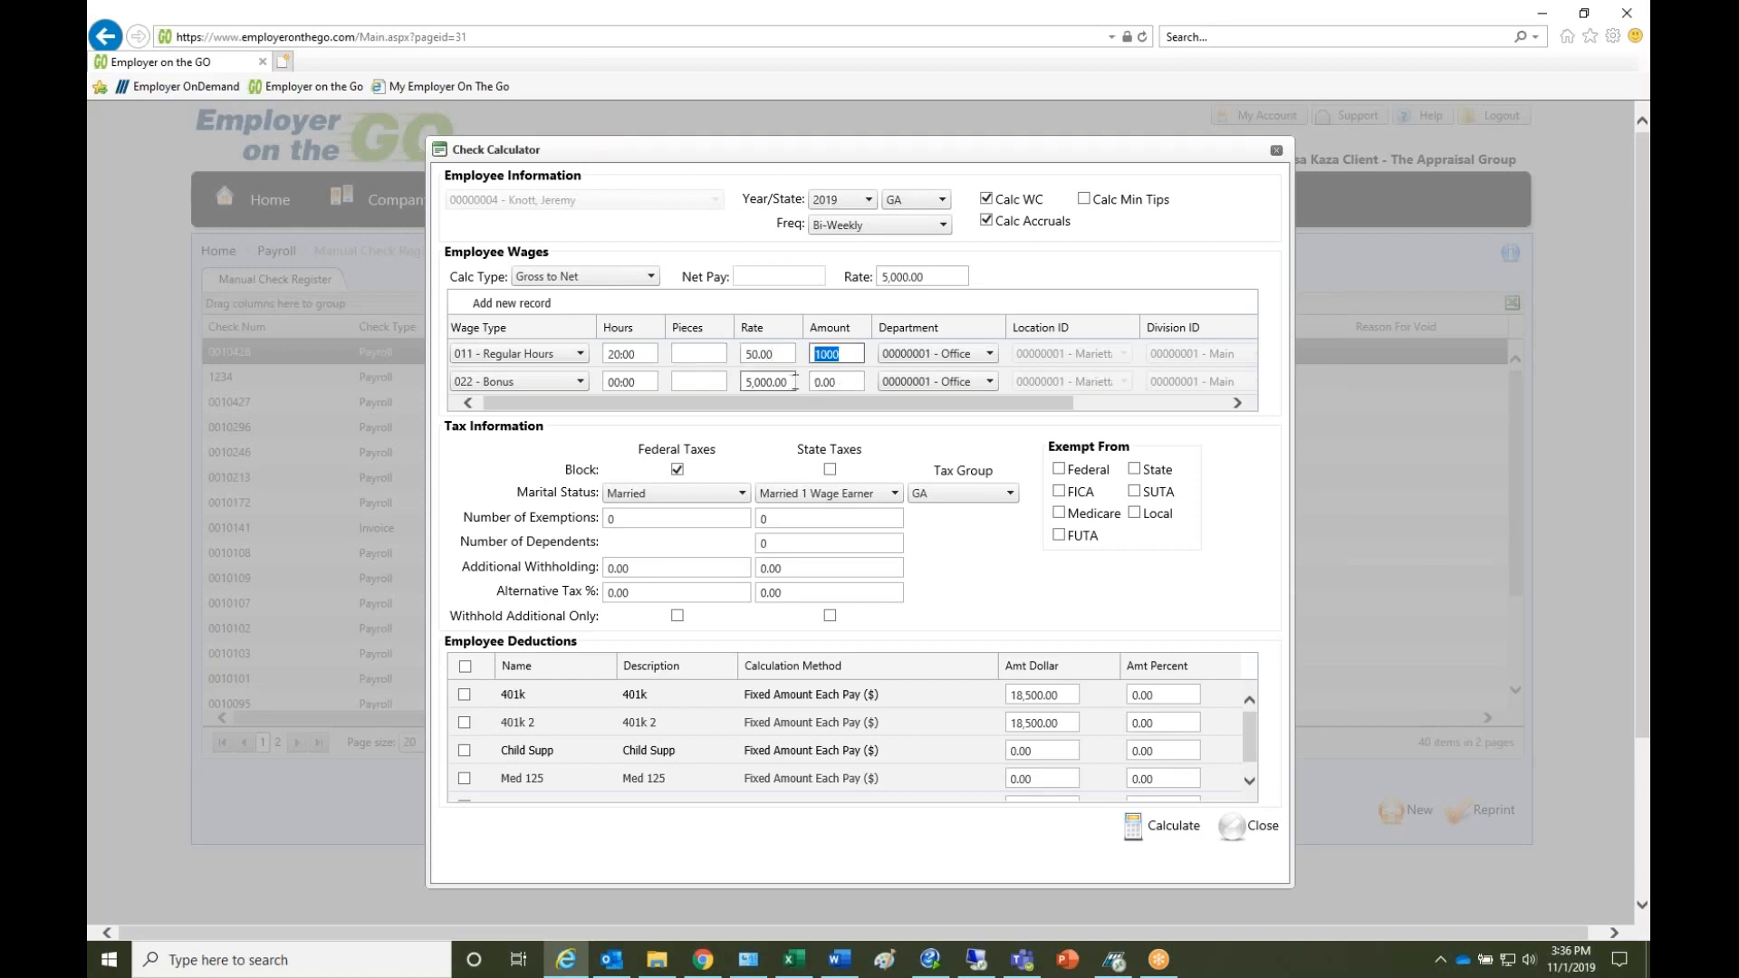
pyautogui.click(818, 381)
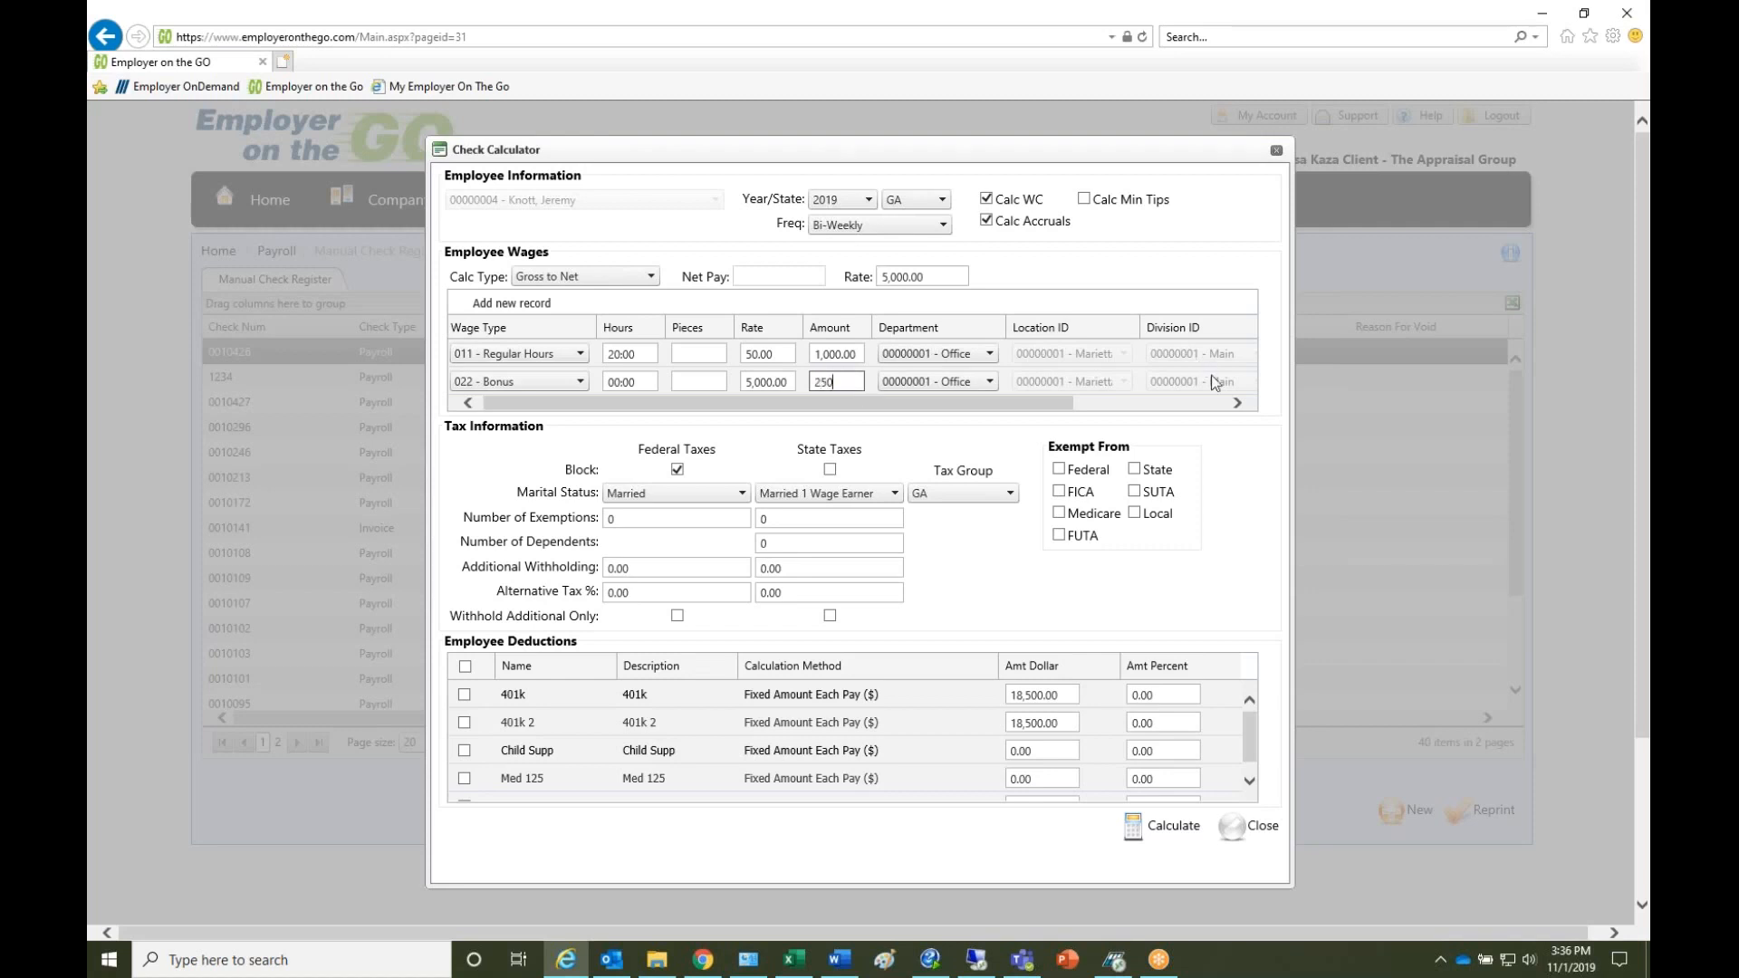
# - Unblock federal taxes and calculate the check
pyautogui.click(1232, 404)
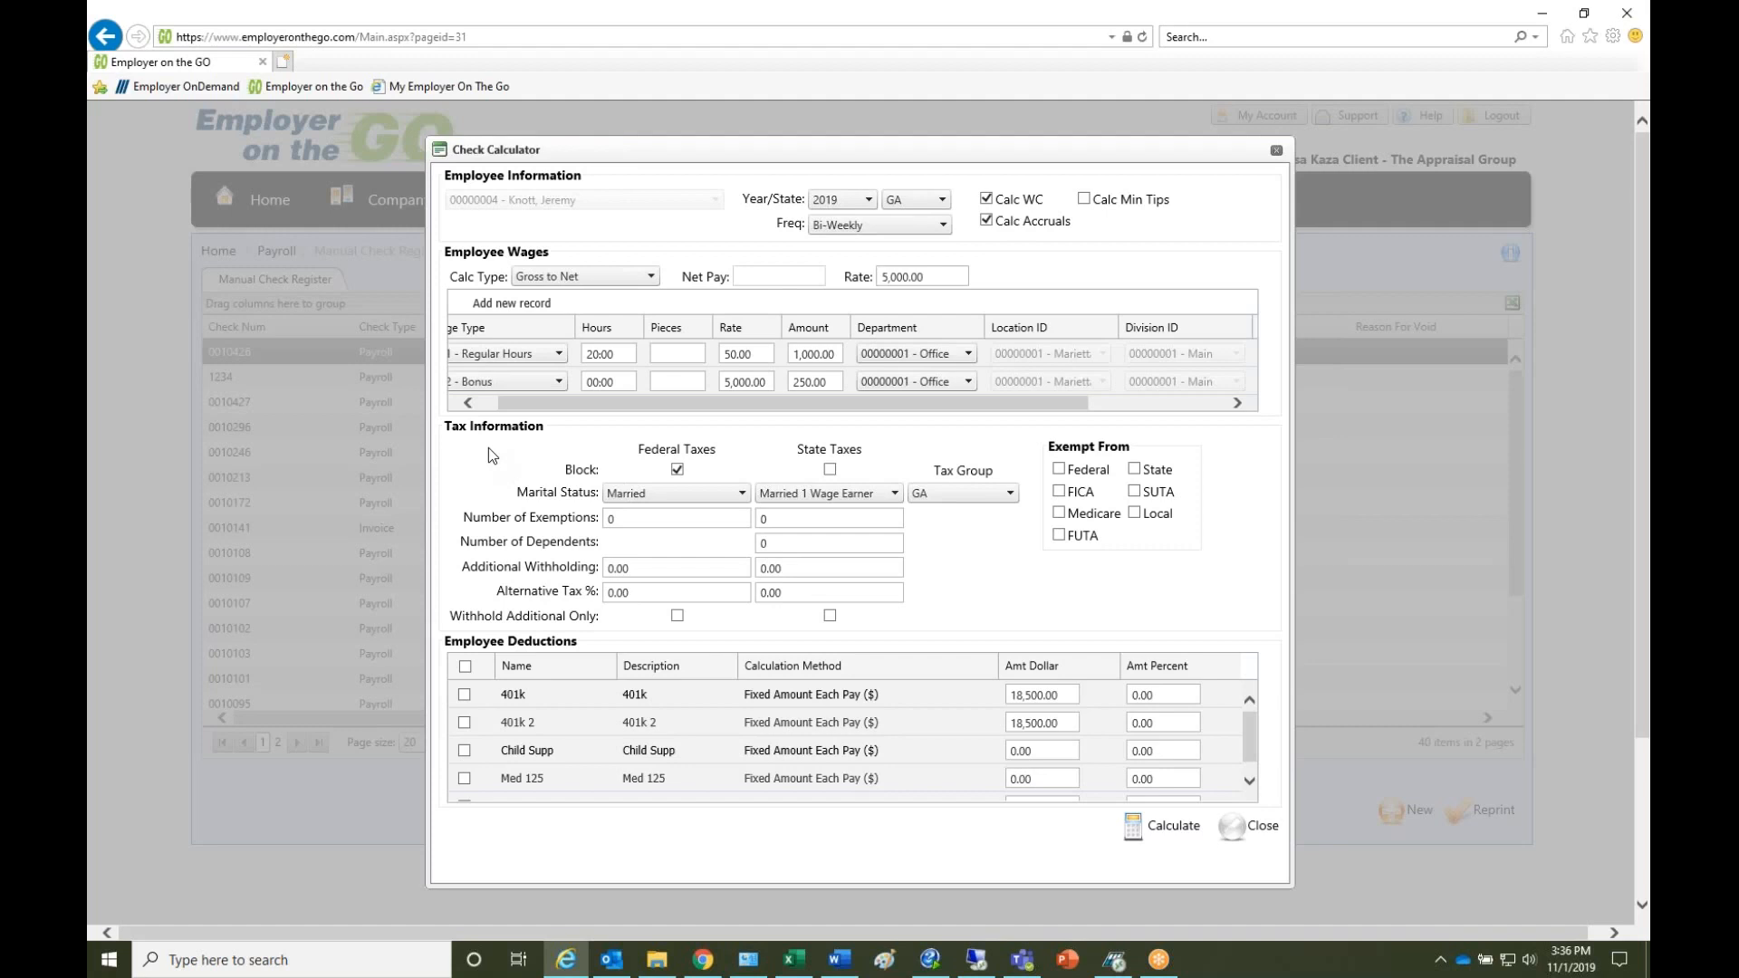
pyautogui.click(677, 470)
pyautogui.click(466, 667)
pyautogui.click(466, 668)
pyautogui.click(1174, 827)
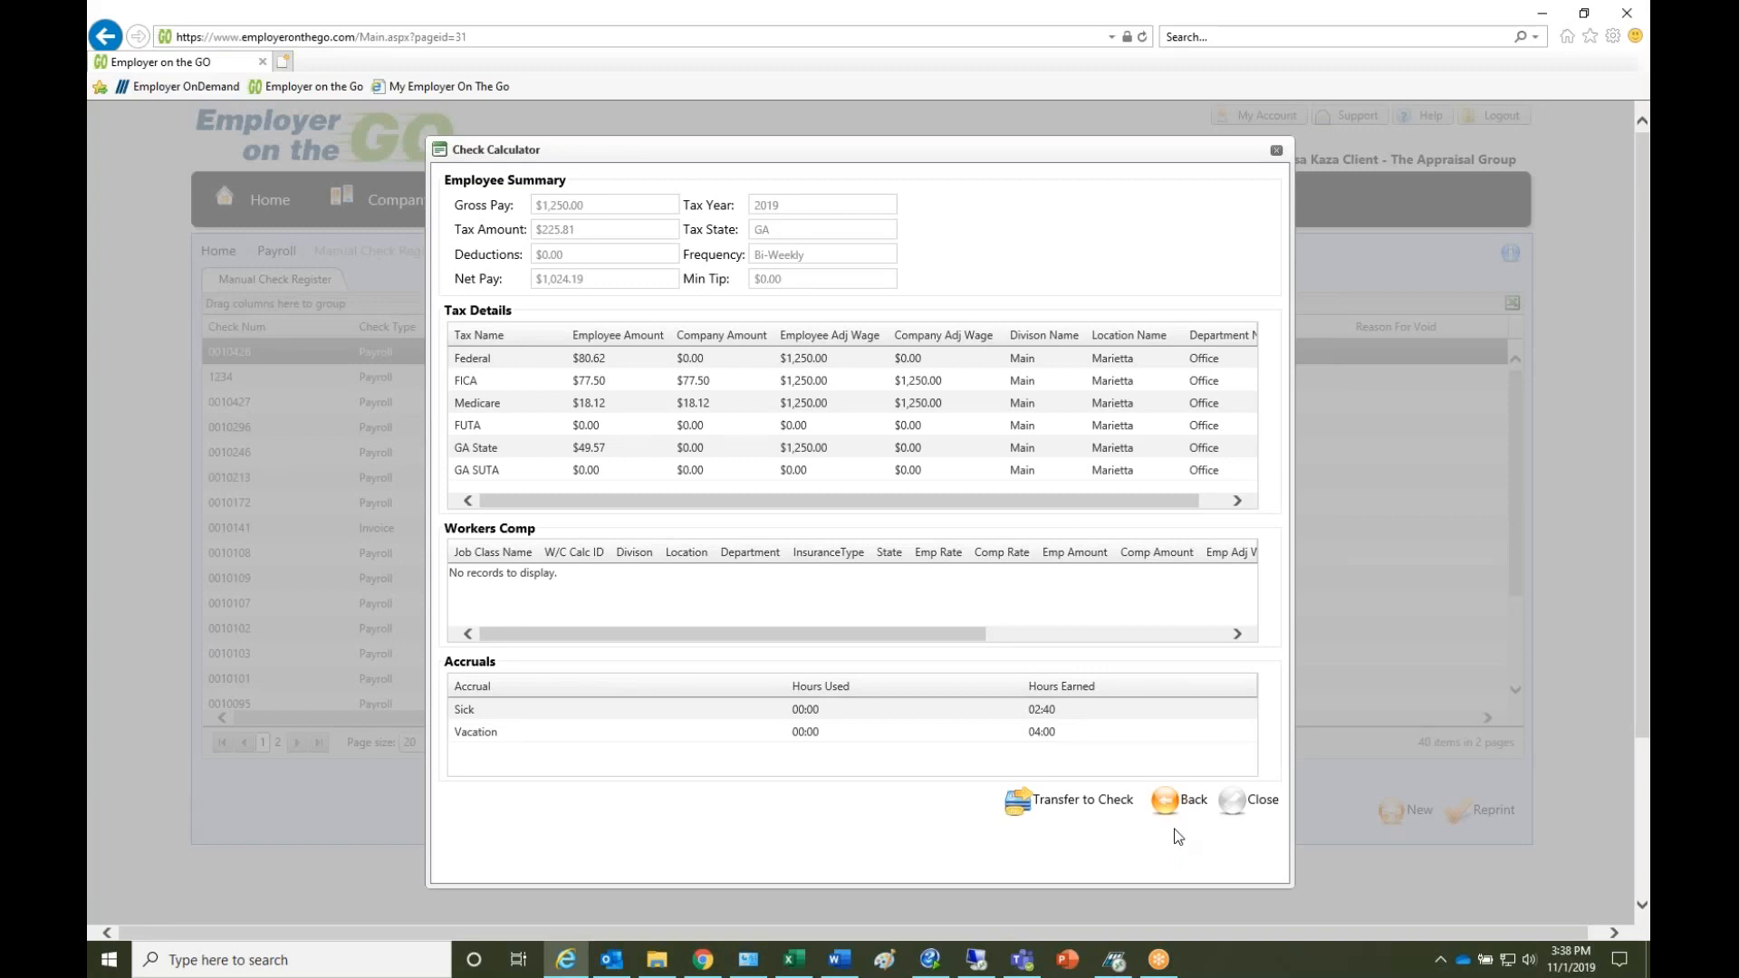
# - Transfer the calculated amounts to the check and try to create the check
pyautogui.click(1073, 805)
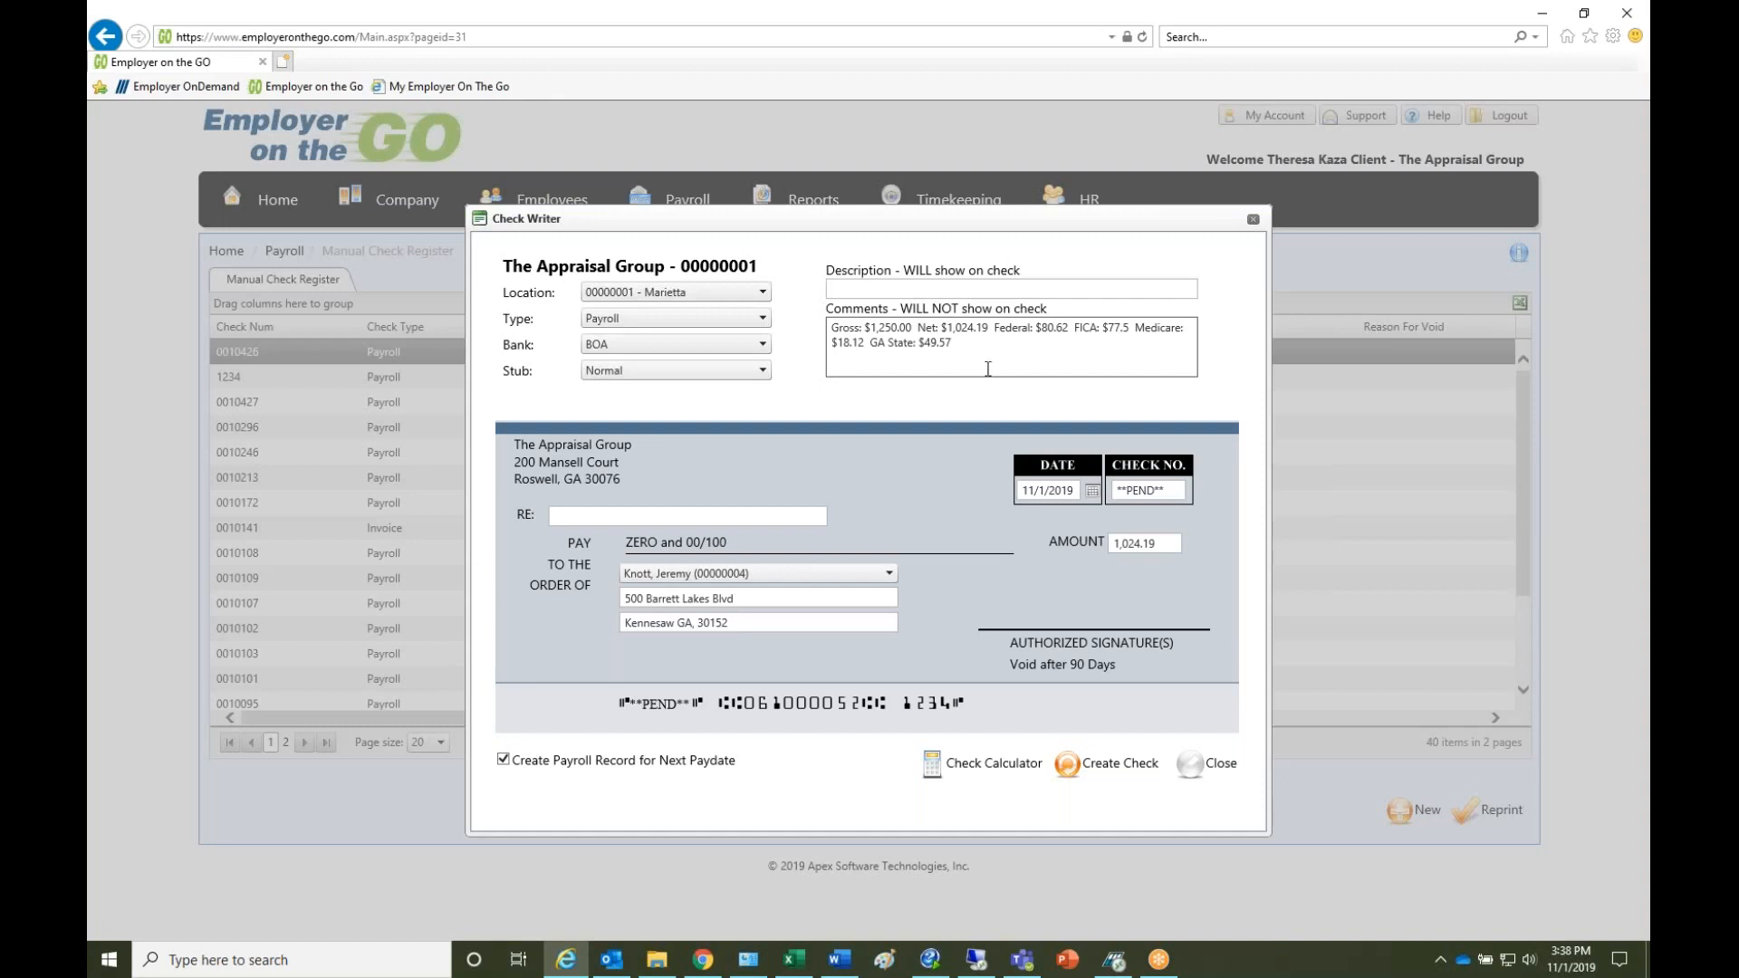
pyautogui.click(1121, 766)
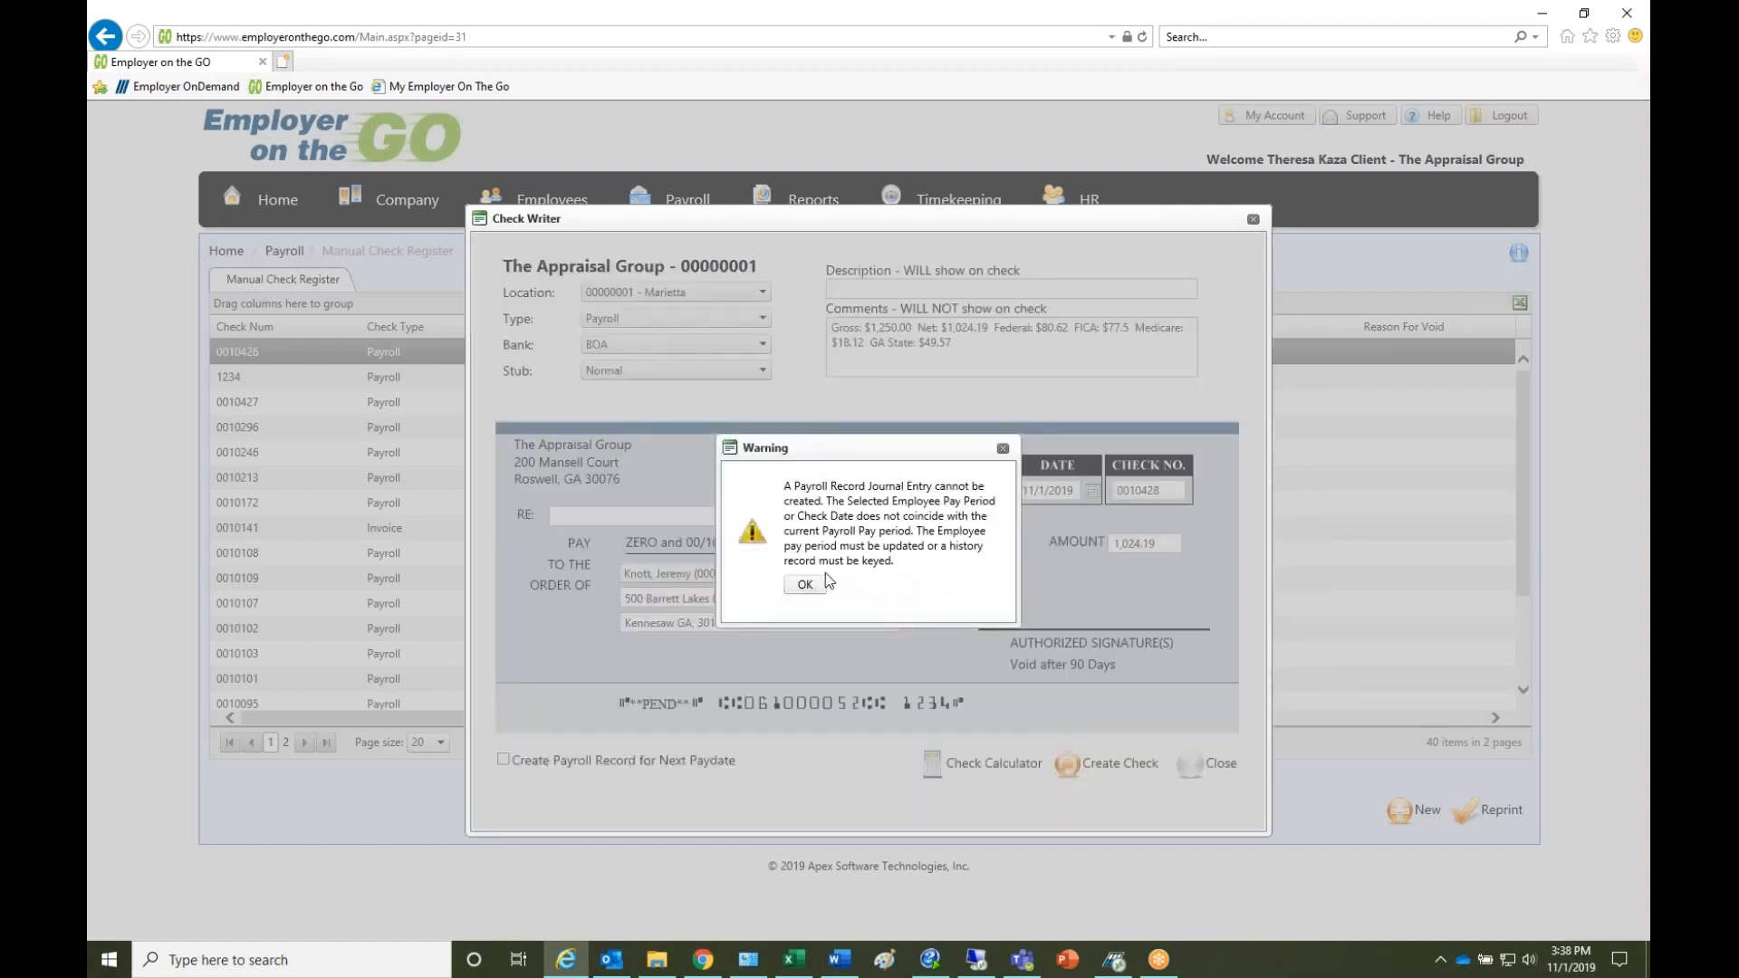
pyautogui.click(806, 587)
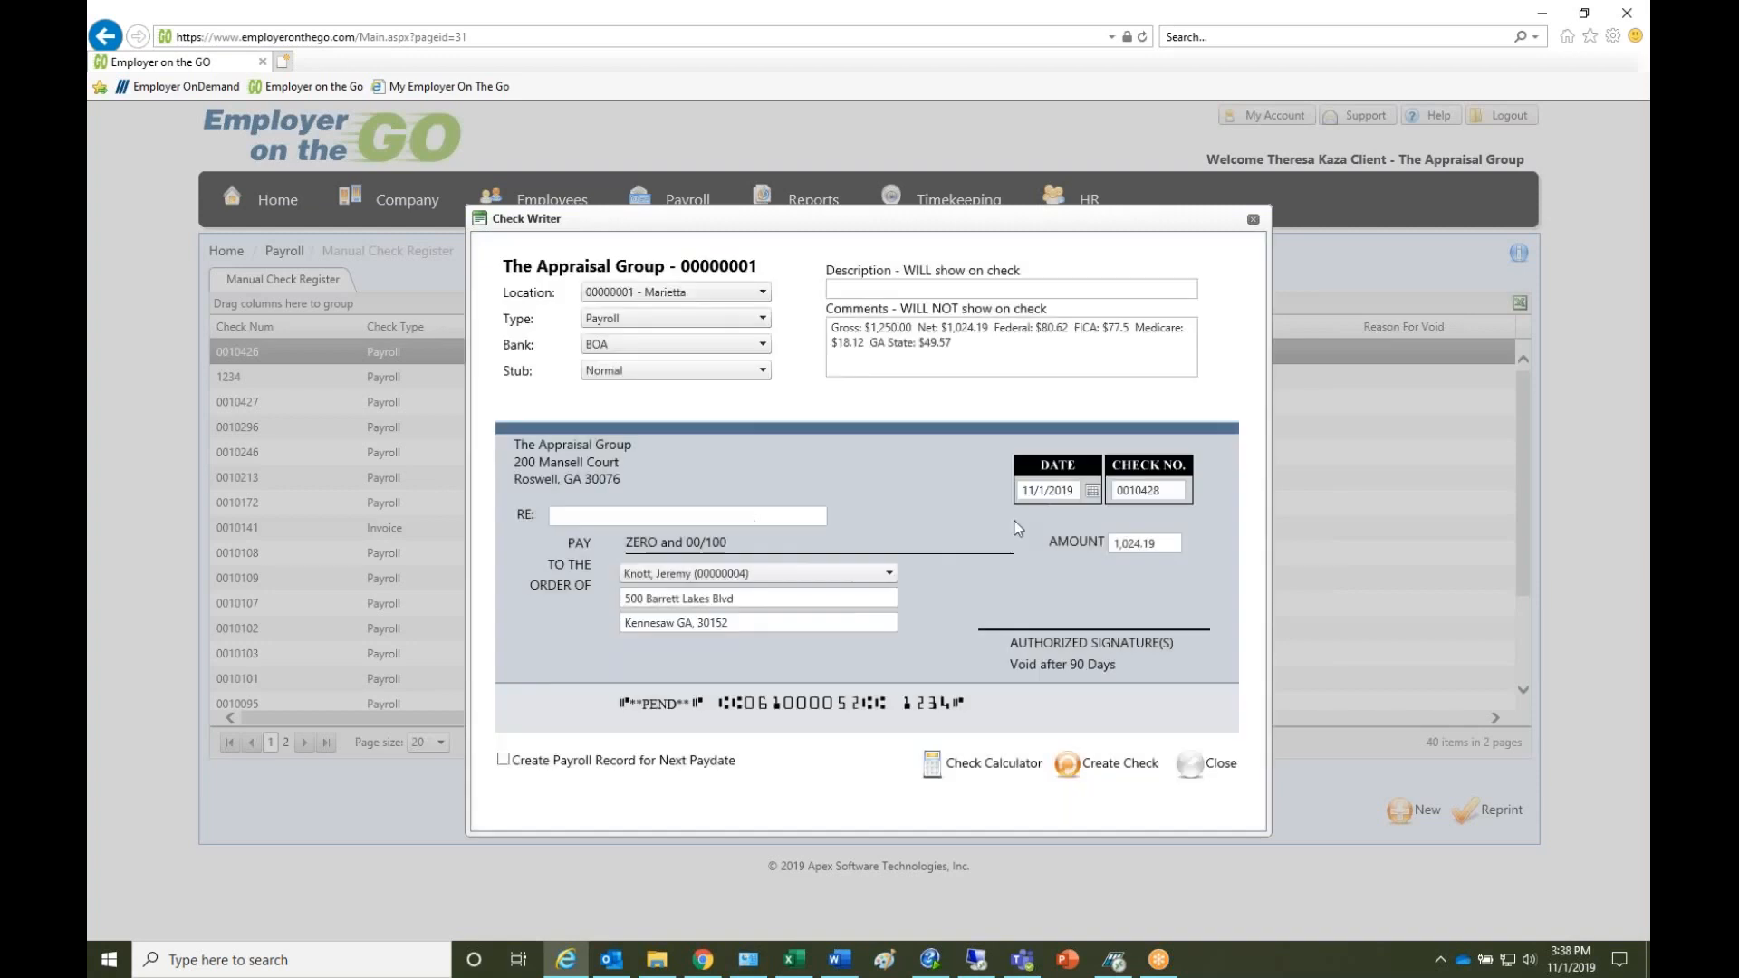
# - Set the check date to 10/29/2019 and create the check
pyautogui.click(1092, 494)
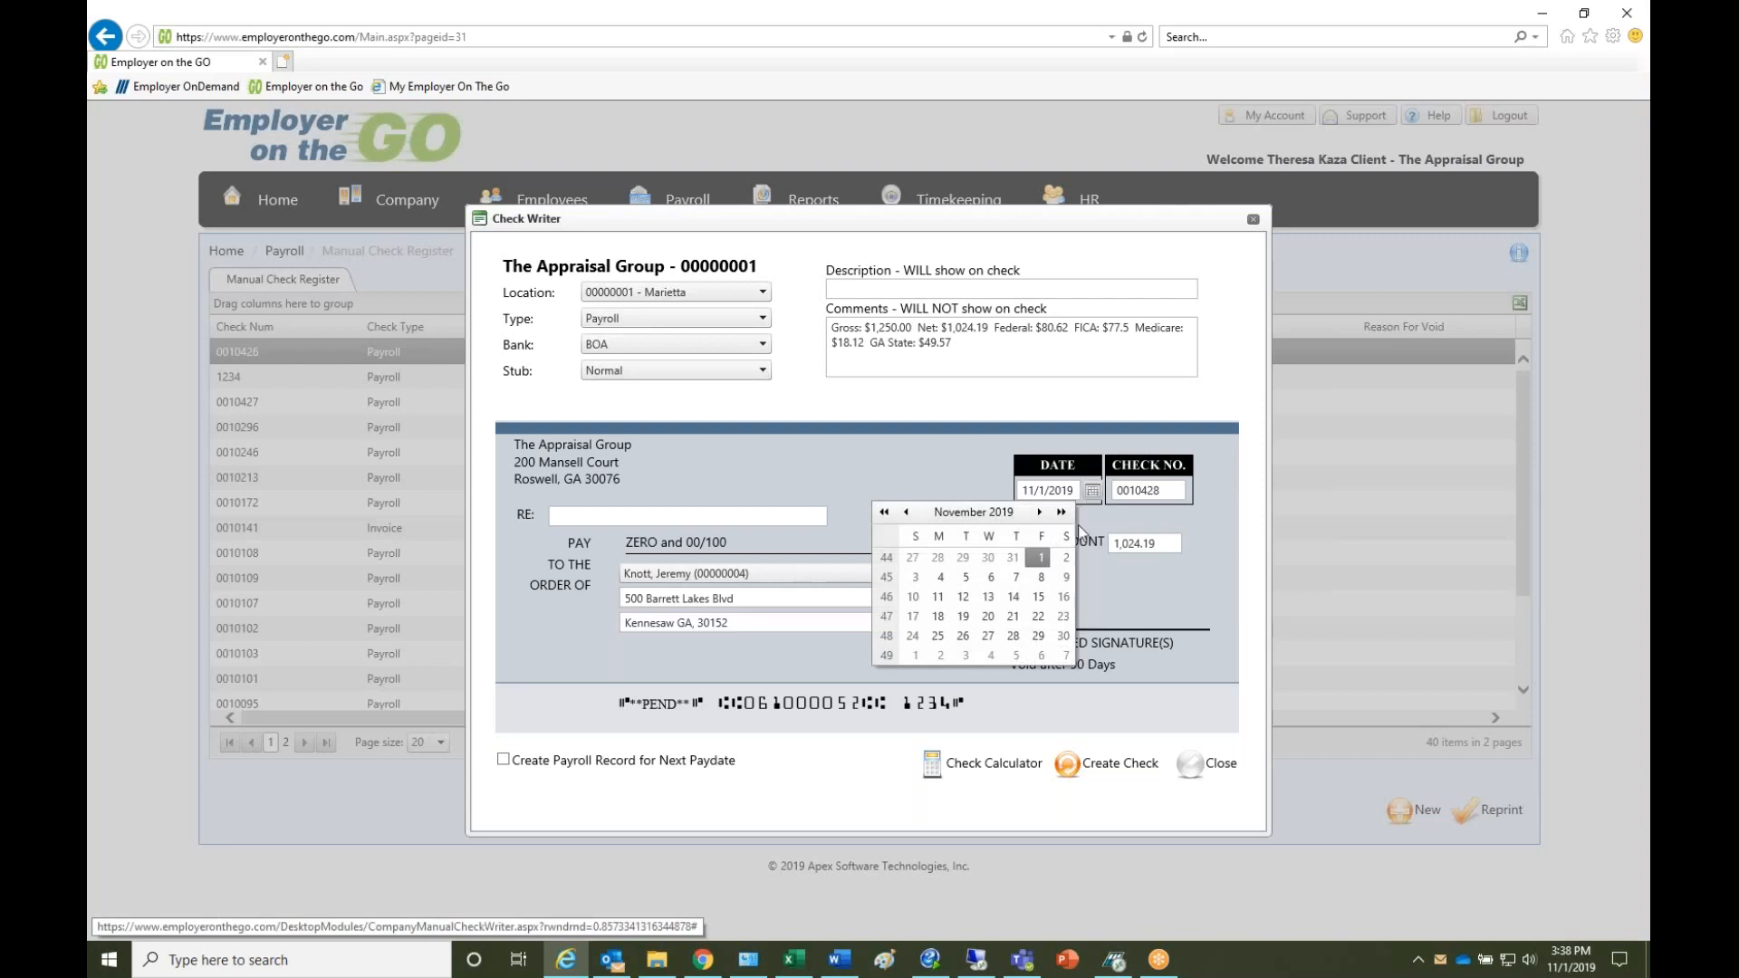
pyautogui.click(963, 557)
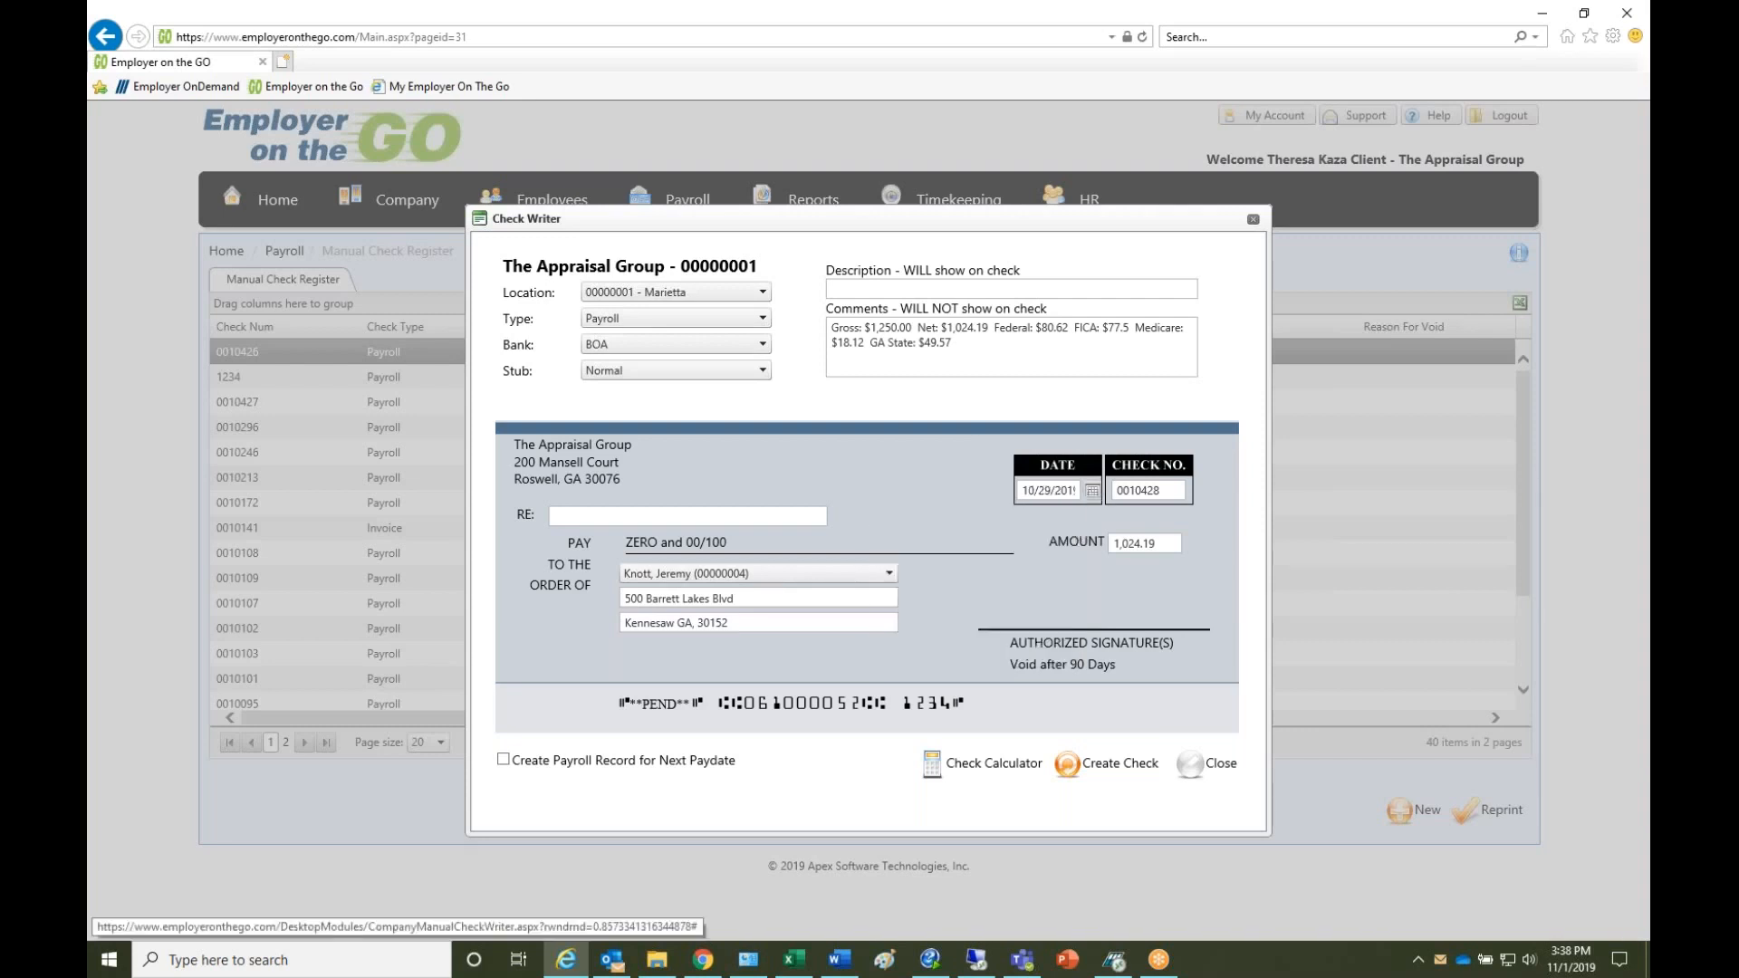
pyautogui.click(1114, 768)
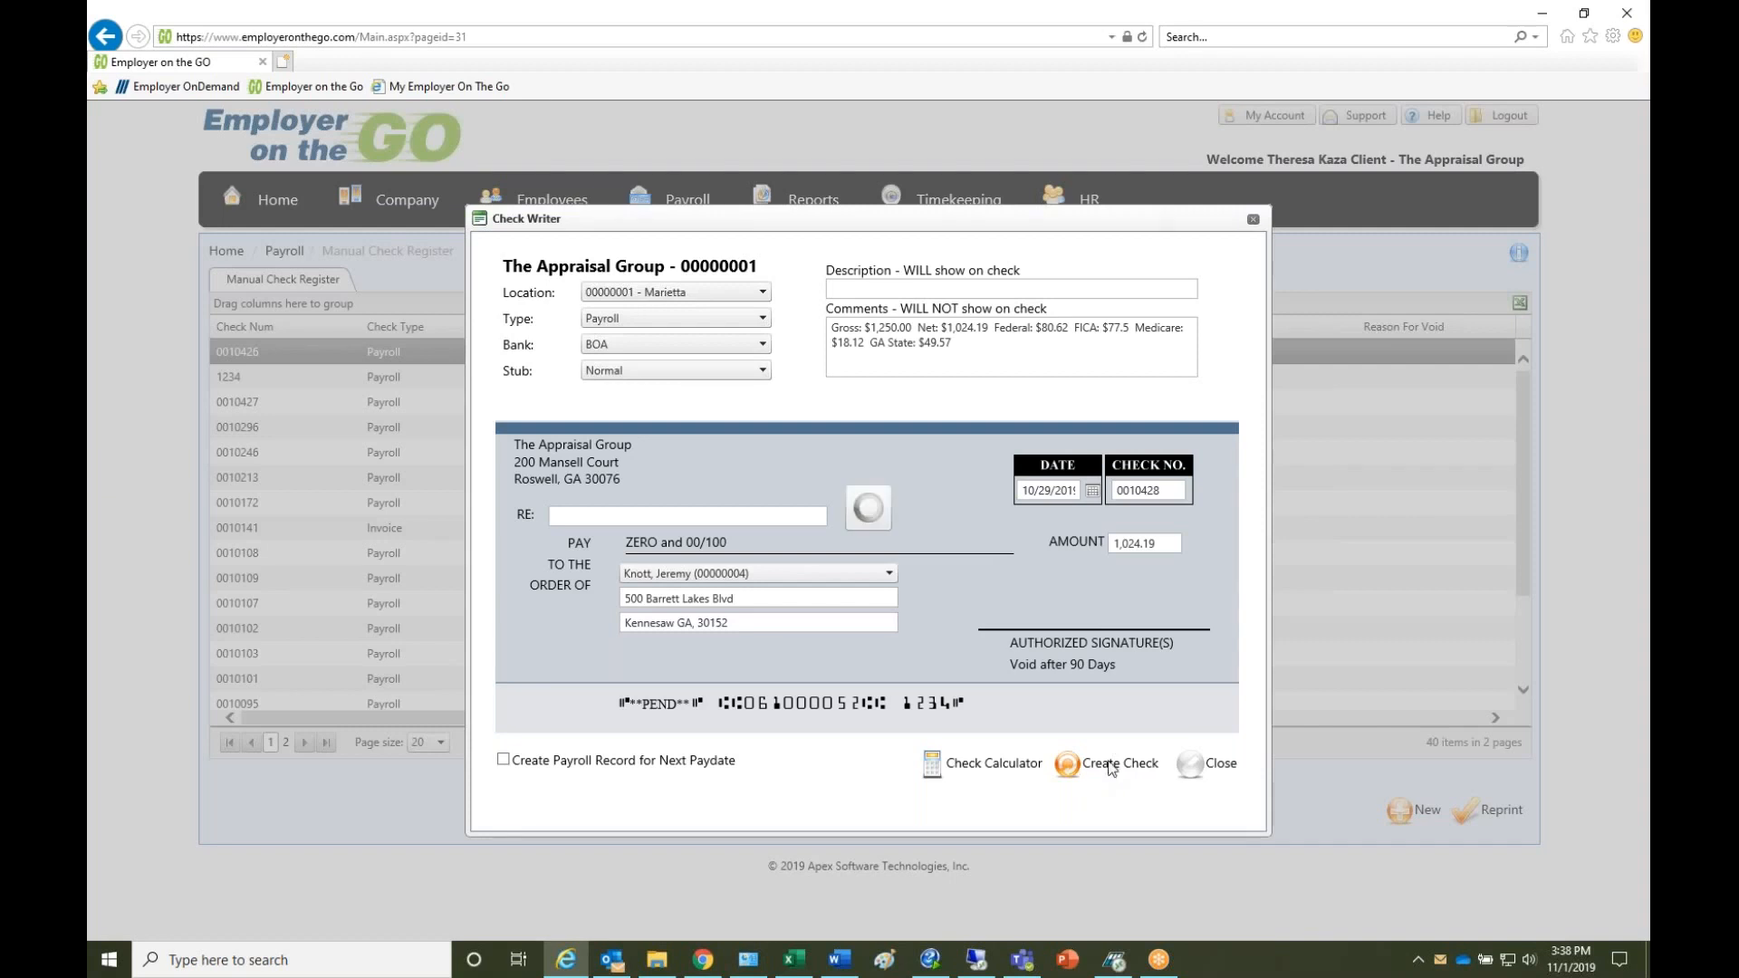